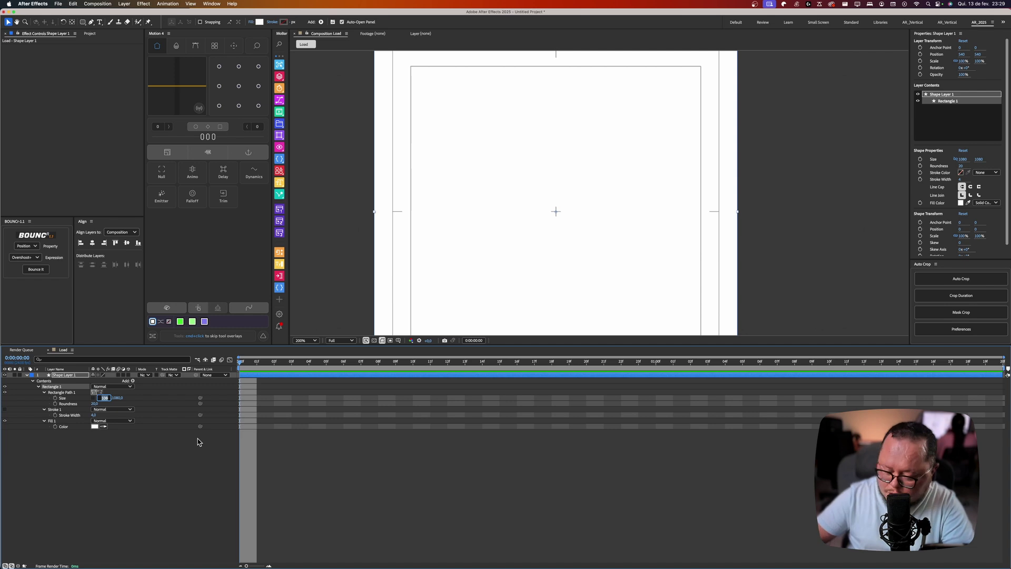
- Set the rectangle path's size to 8 by 70
key(Tab)
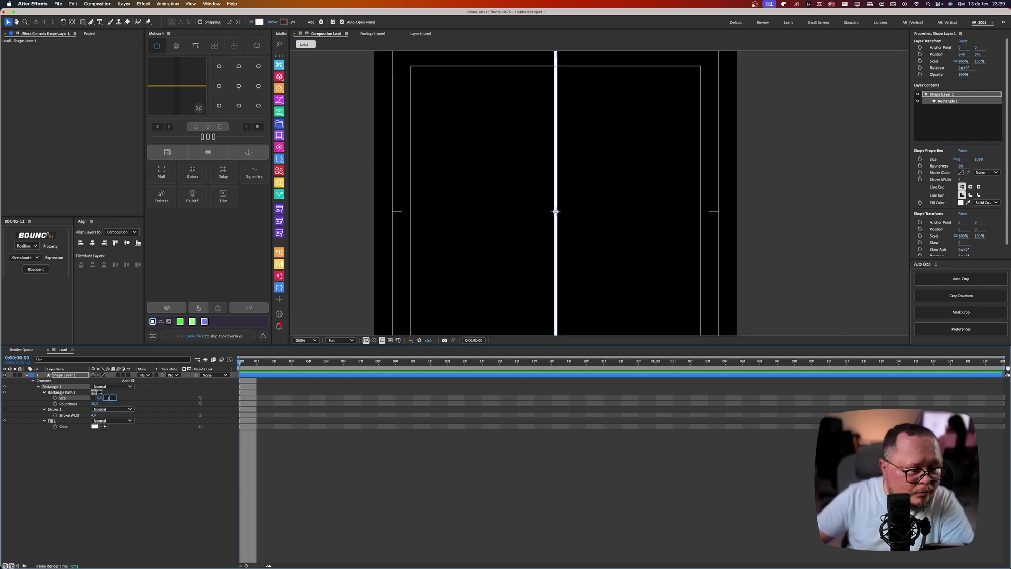
text(15)
key(Return)
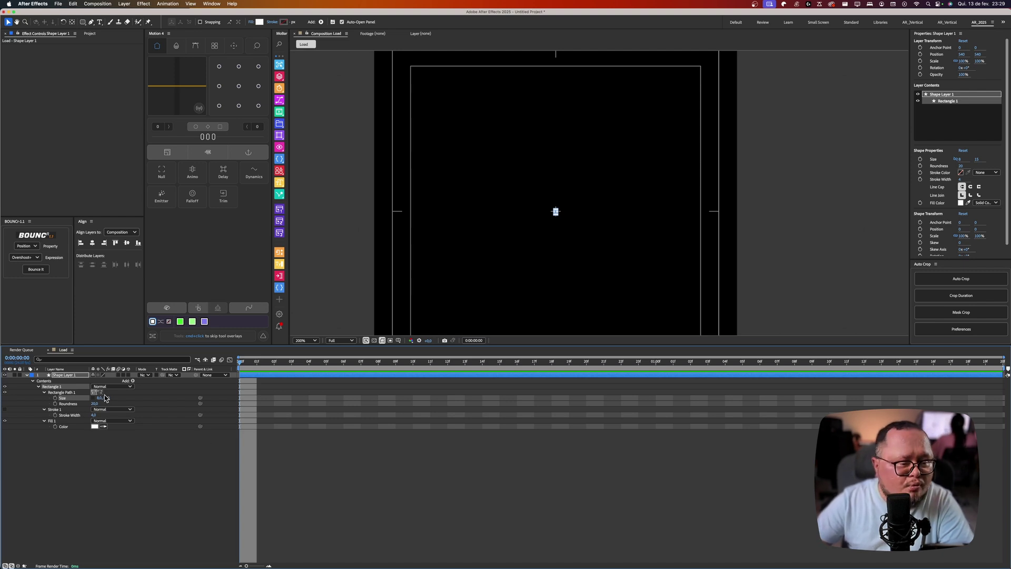
drag(106, 398, 122, 400)
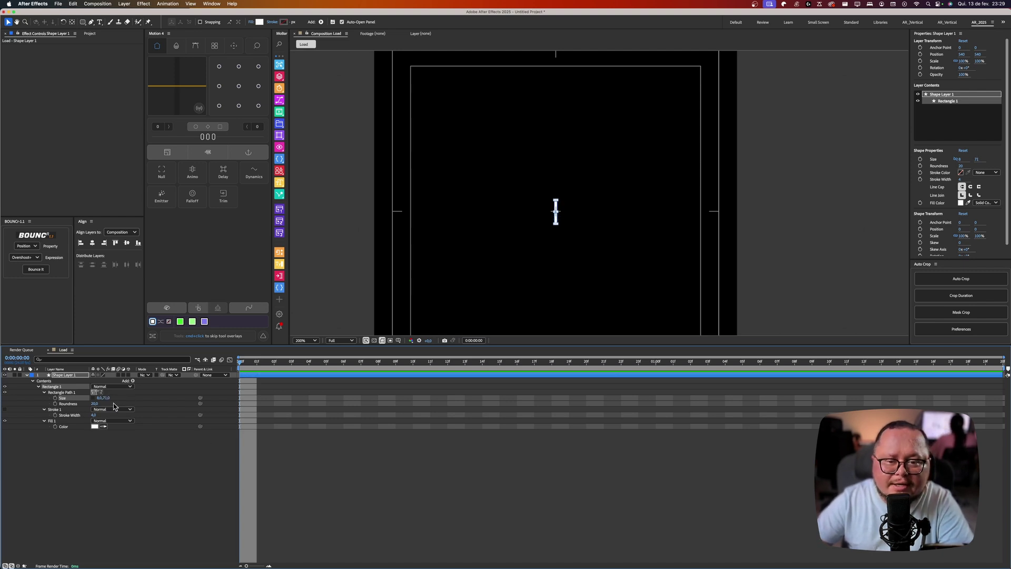
click(110, 398)
text(70)
key(Return)
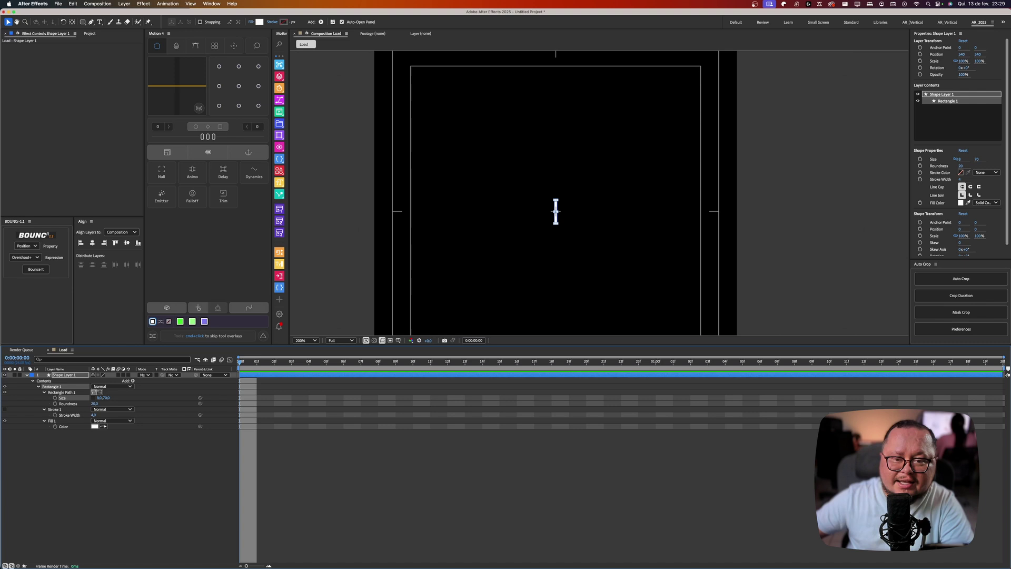
- Rename the shape layer as barra
click(72, 378)
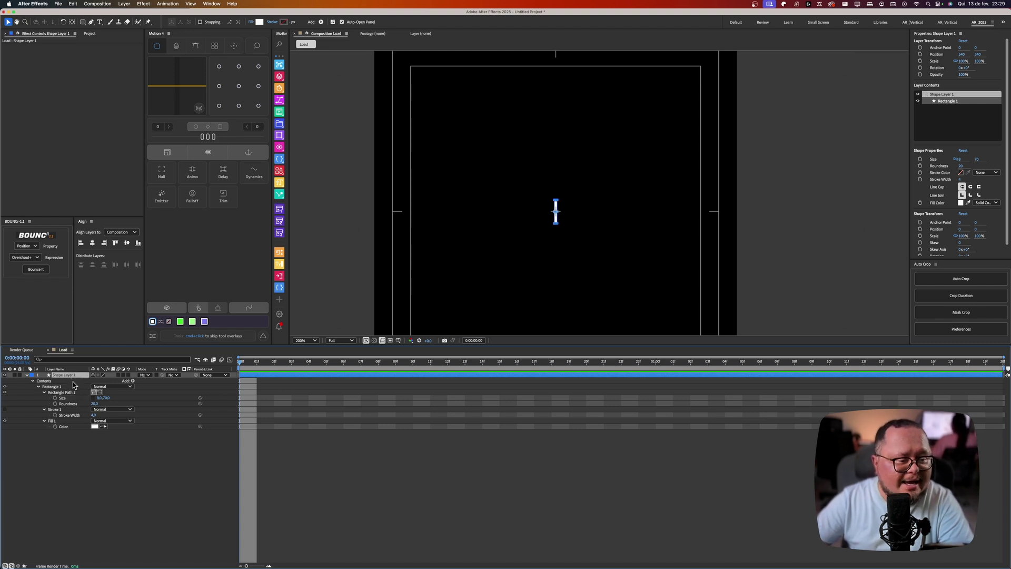
key(Return)
text(L)
key(Return)
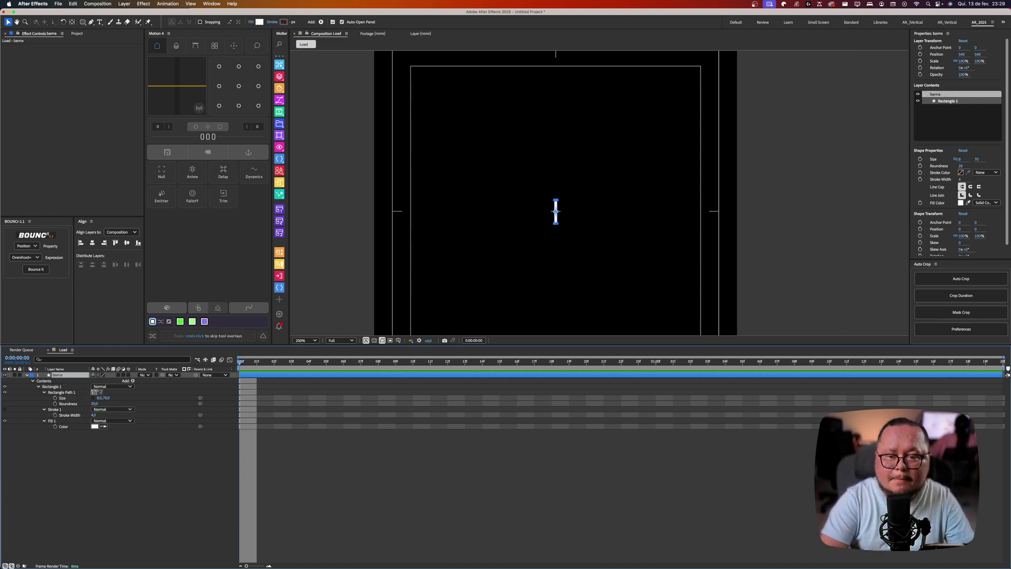
click(65, 474)
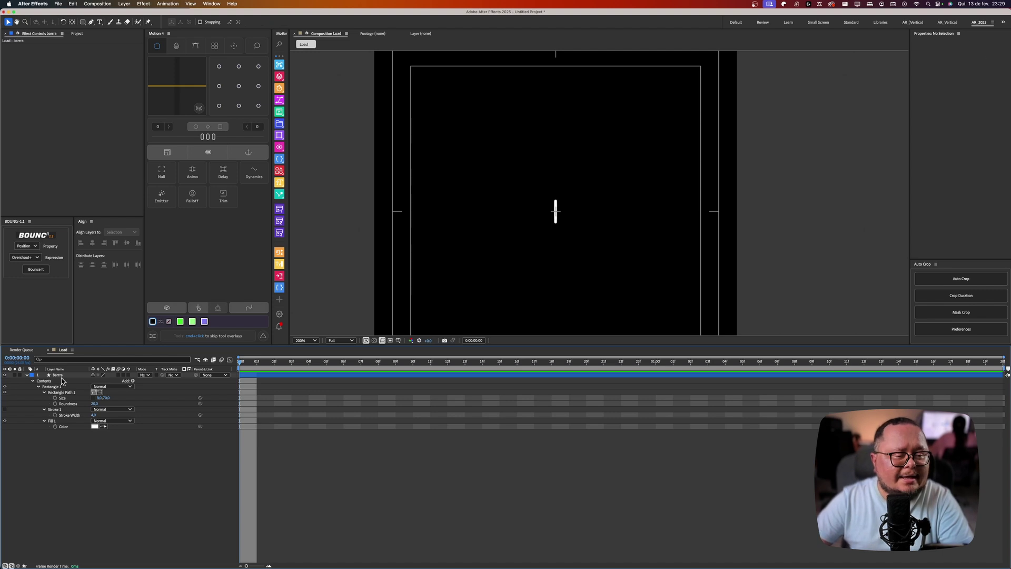
- Move the rectangle inside the barra layer straight up from the composition's centre, to a Y position of about -253
click(61, 377)
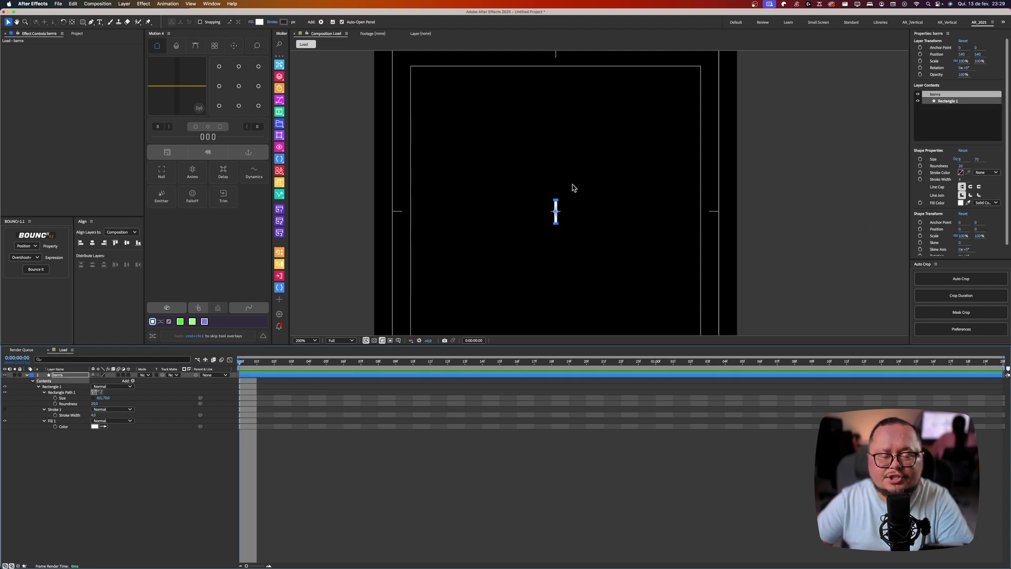
key(period)
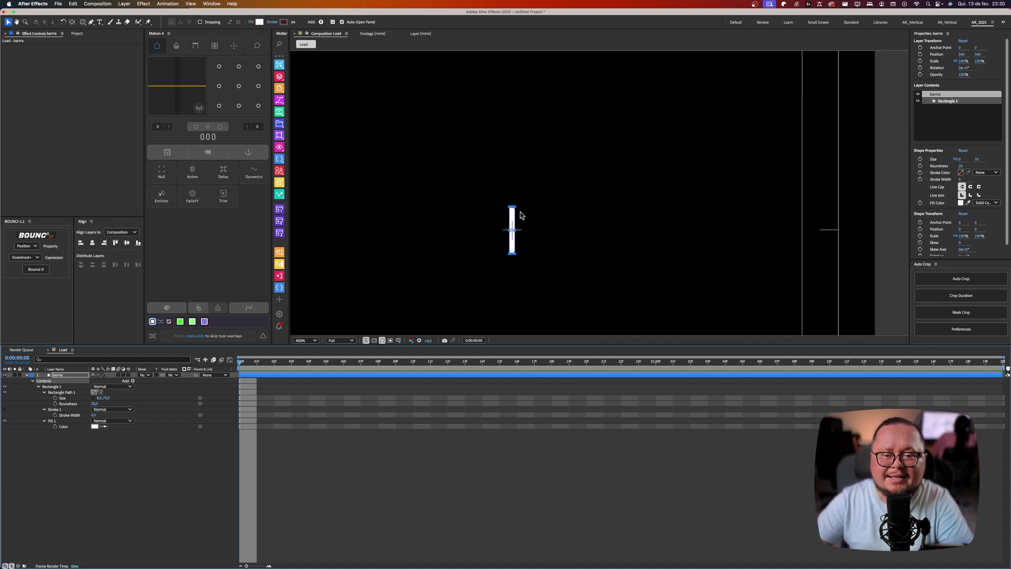
key(comma)
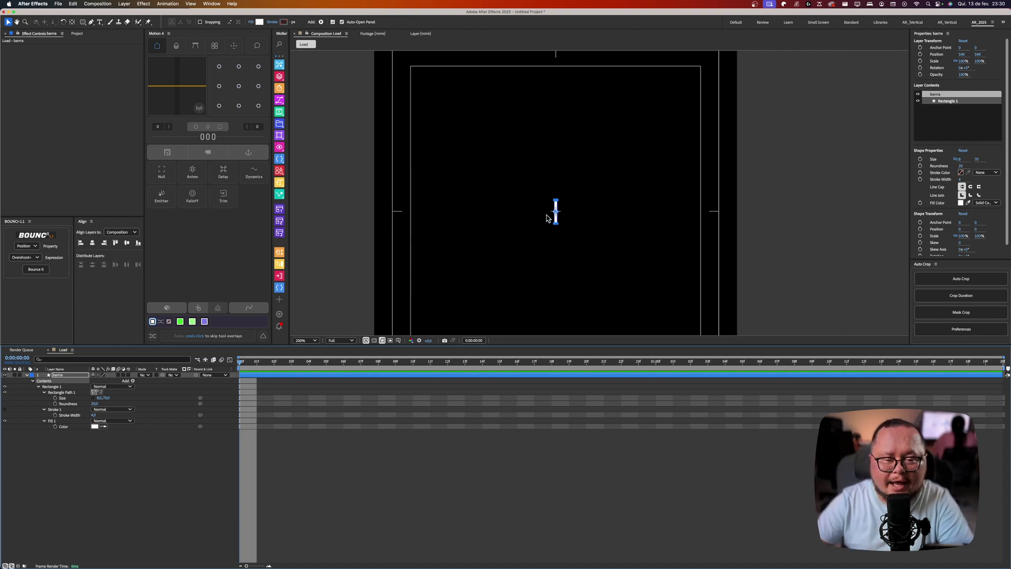
key(period)
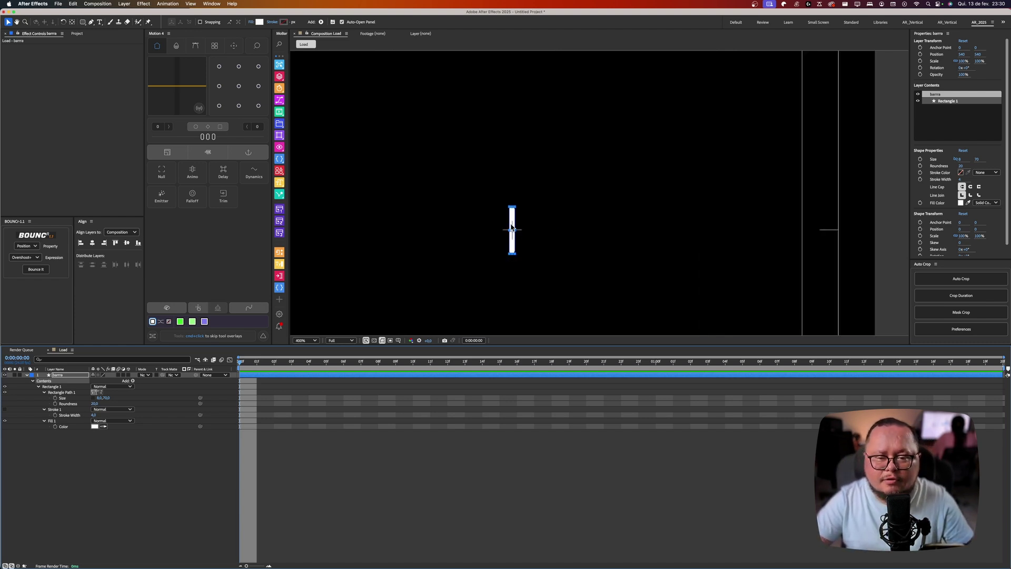
double_click(513, 232)
drag(512, 250, 503, 149)
key(comma)
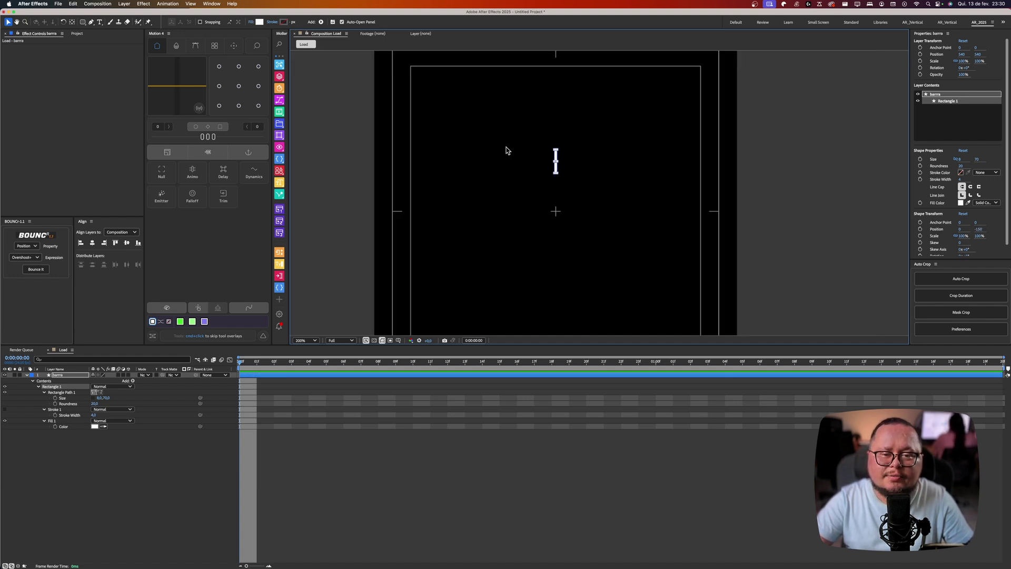
drag(557, 168, 554, 138)
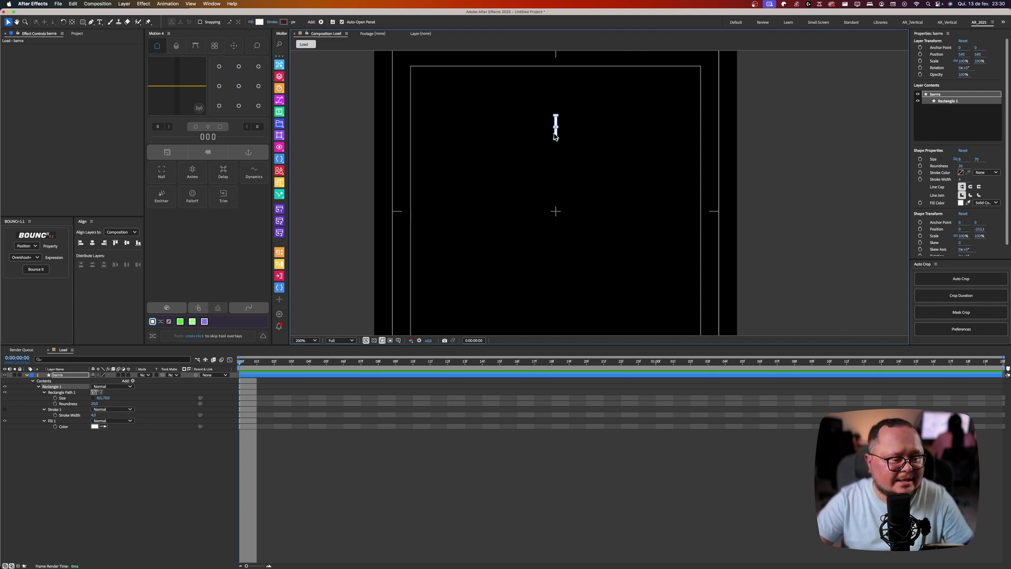
click(569, 165)
click(556, 129)
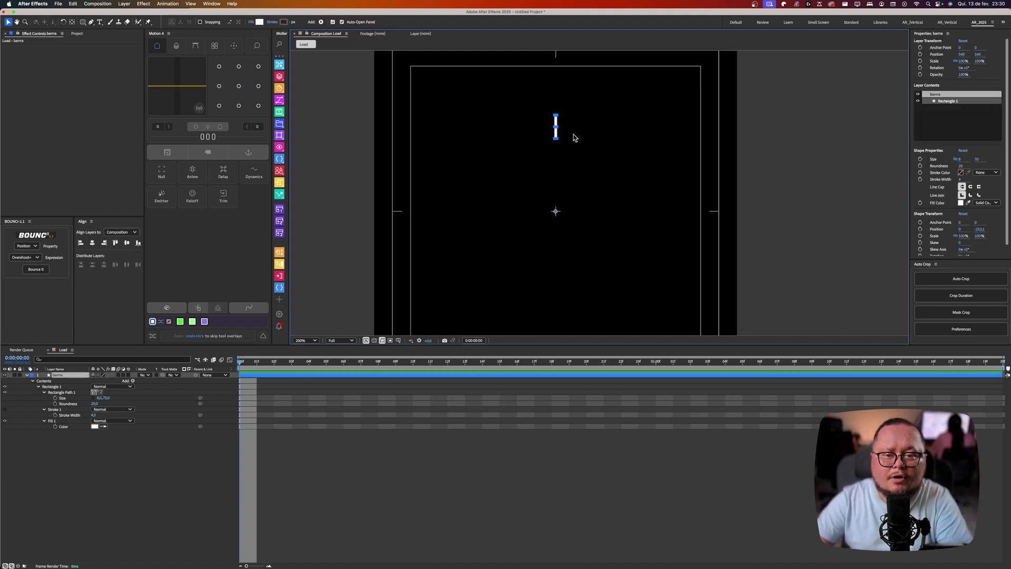
click(574, 124)
click(551, 132)
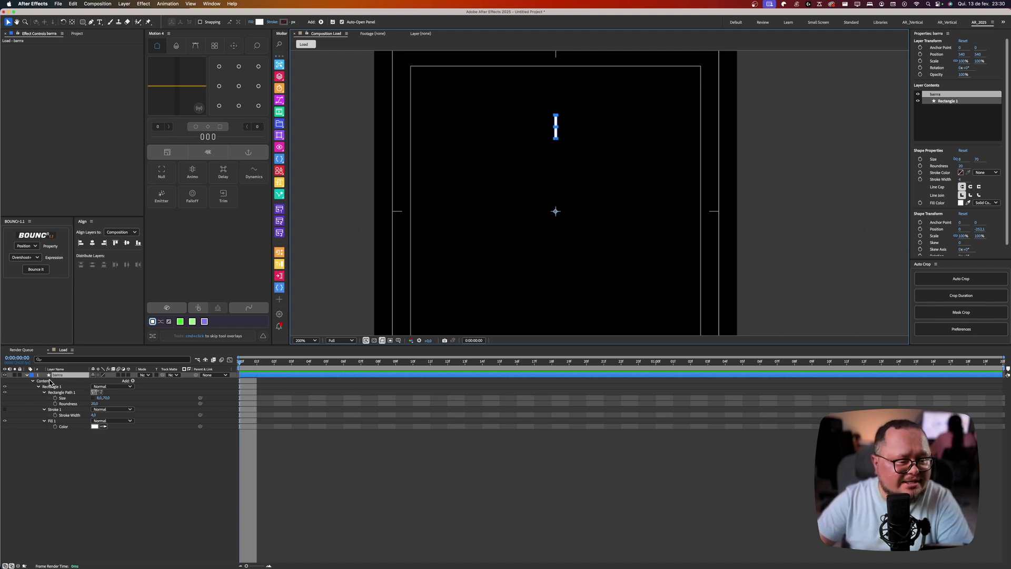
- Add a Repeater to the barra layer's contents and set the Repeater's transform position to 0, 0
click(132, 380)
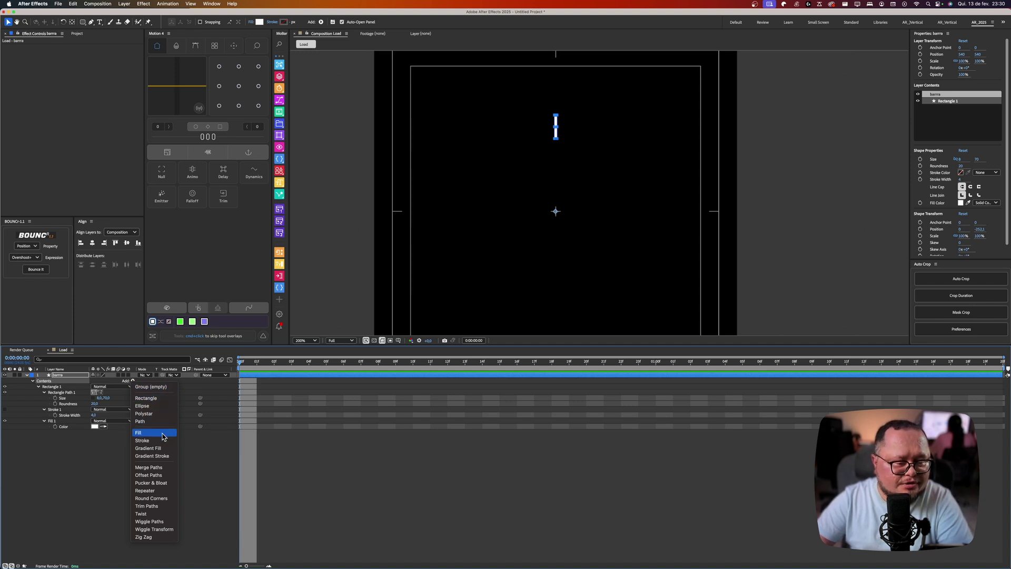
click(148, 493)
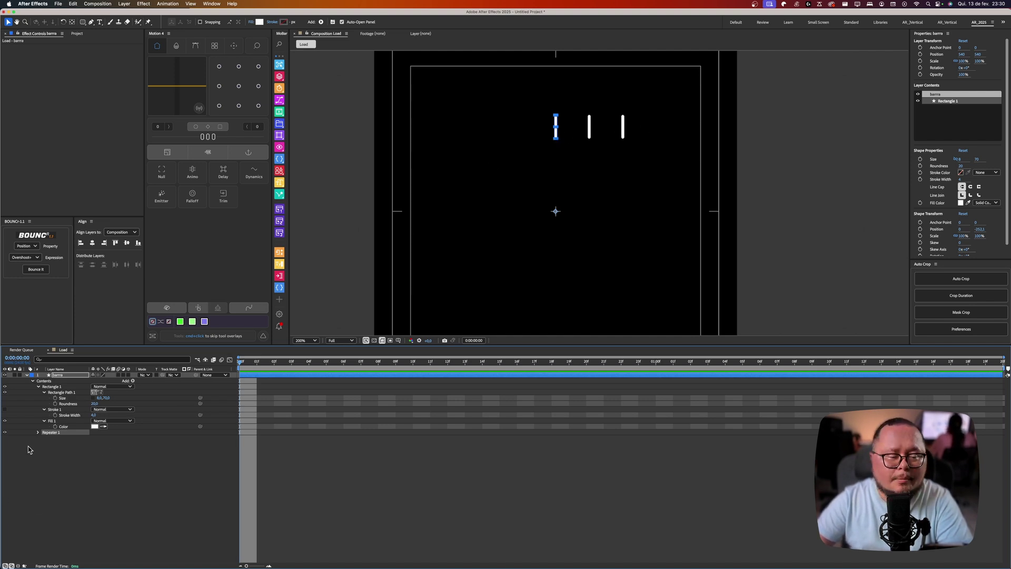
click(38, 432)
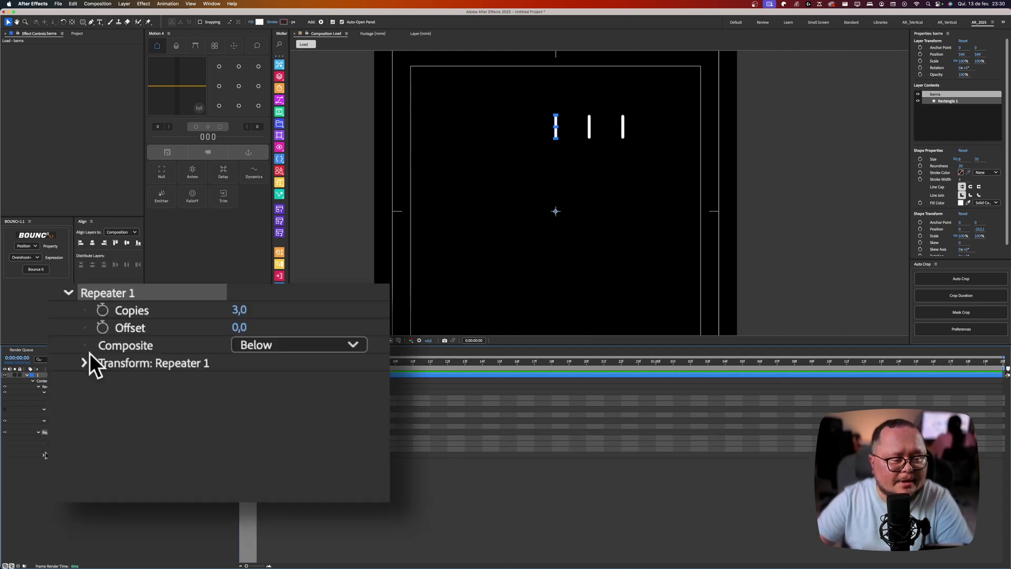
click(45, 457)
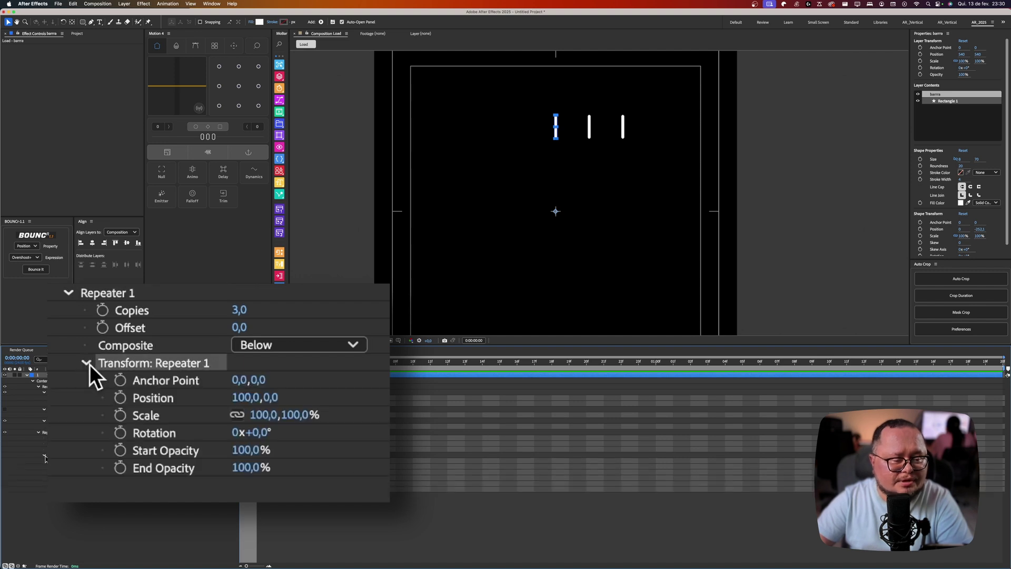
click(242, 398)
text(0)
key(Return)
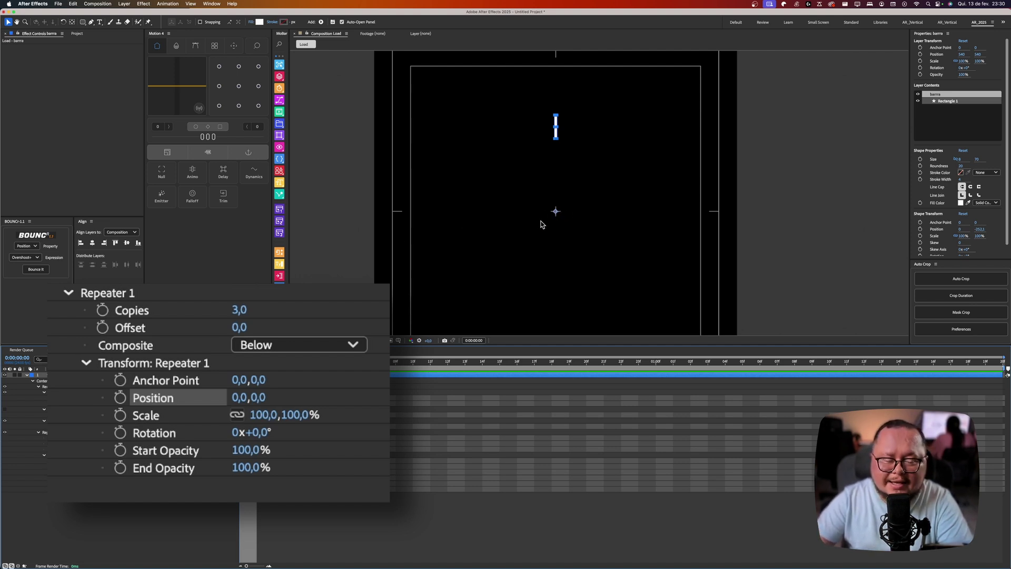
- Set the Repeater's rotation to 8° and its number of copies to 50 to arrange the bars in a ring
drag(256, 433, 104, 483)
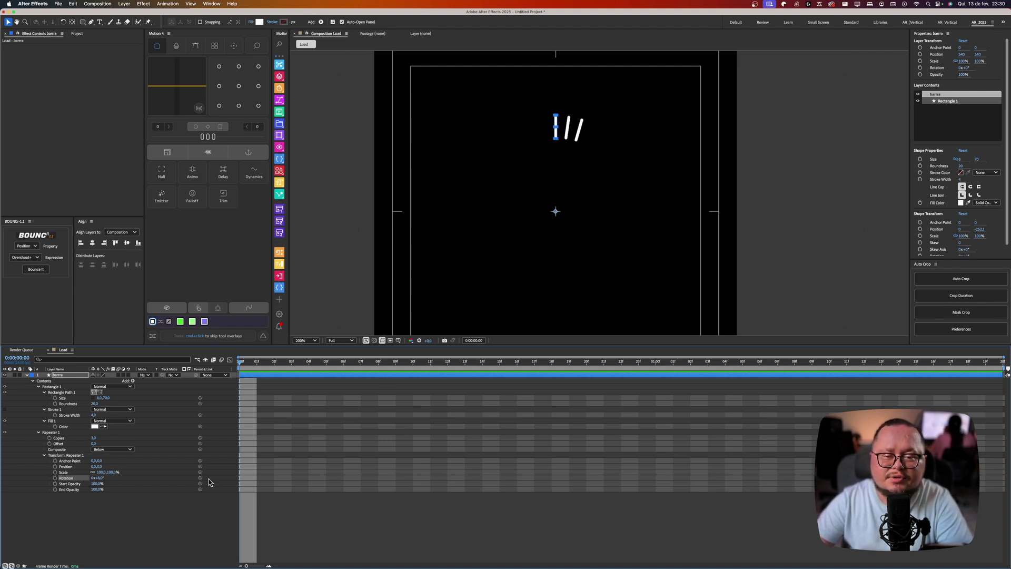
click(94, 438)
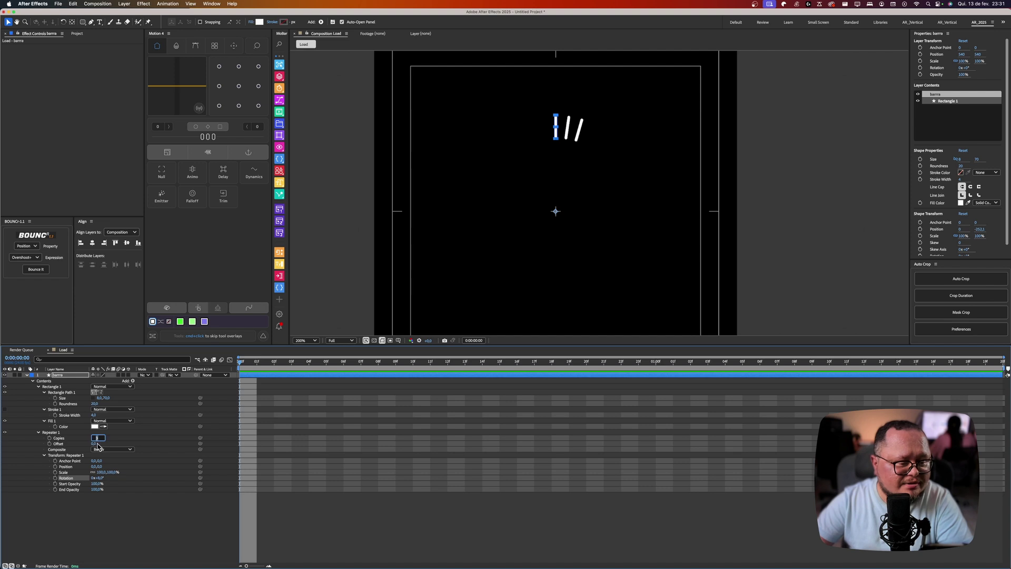
key(Up)
key(Up)
key(Up)
key(Up)
key(Up)
key(Up)
key(Up)
key(Up)
key(Up)
key(Up)
key(Up)
key(Up)
key(Up)
key(Up)
key(Up)
key(Up)
key(Up)
key(Up)
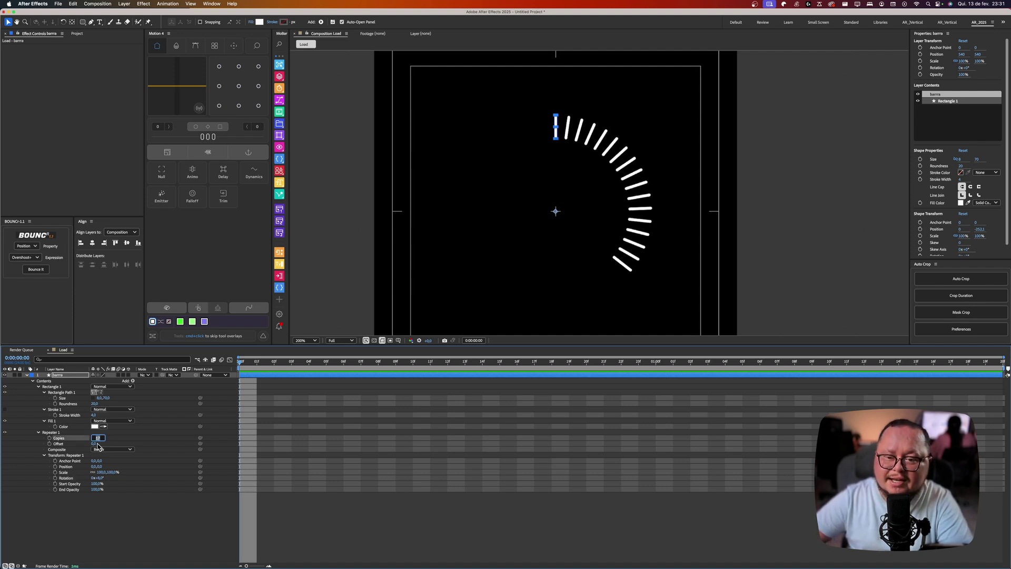
key(Up)
key(Up)
key(Up)
key(Up)
key(Up)
key(Up)
key(Up)
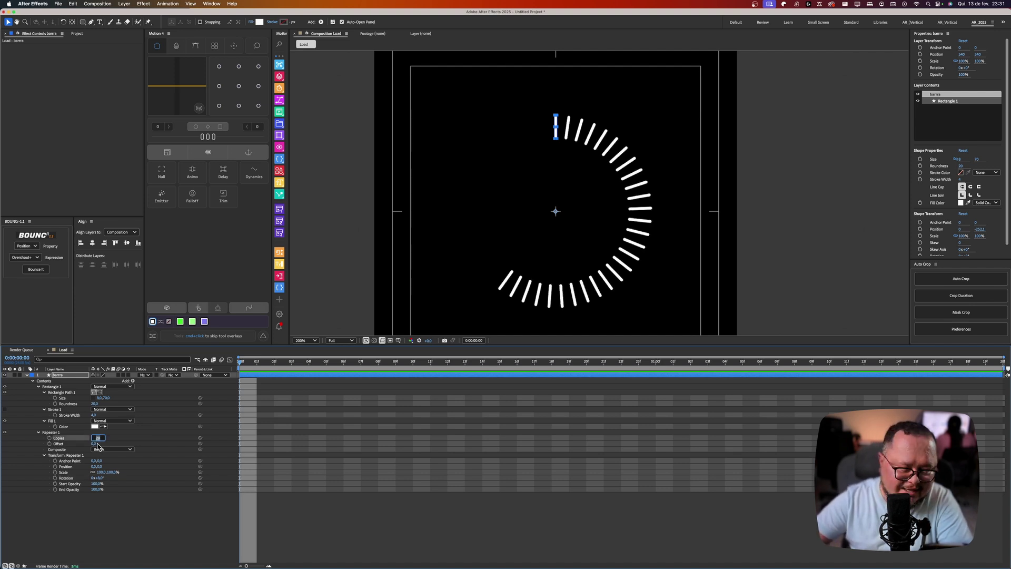
key(Return)
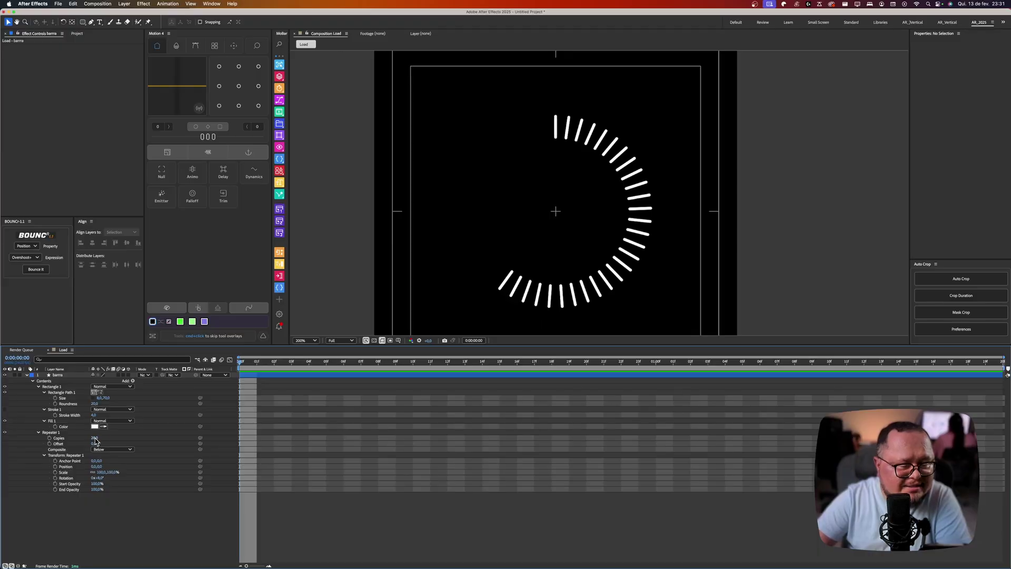
click(94, 439)
key(Return)
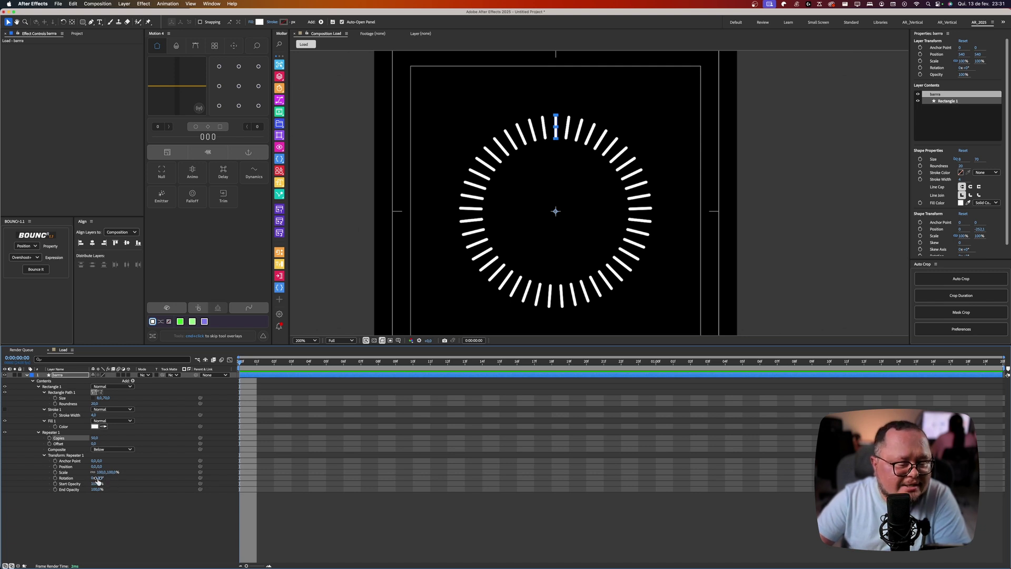
- Try the Repeater's rotation at 7° and at 5° with the 50 copies
drag(99, 477, 97, 478)
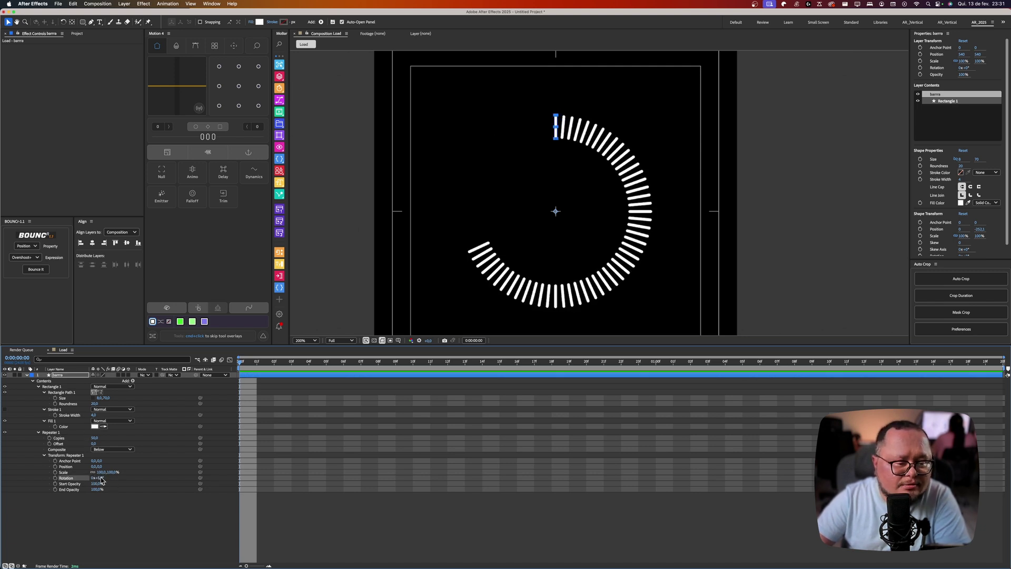
click(100, 479)
key(Up)
key(Up)
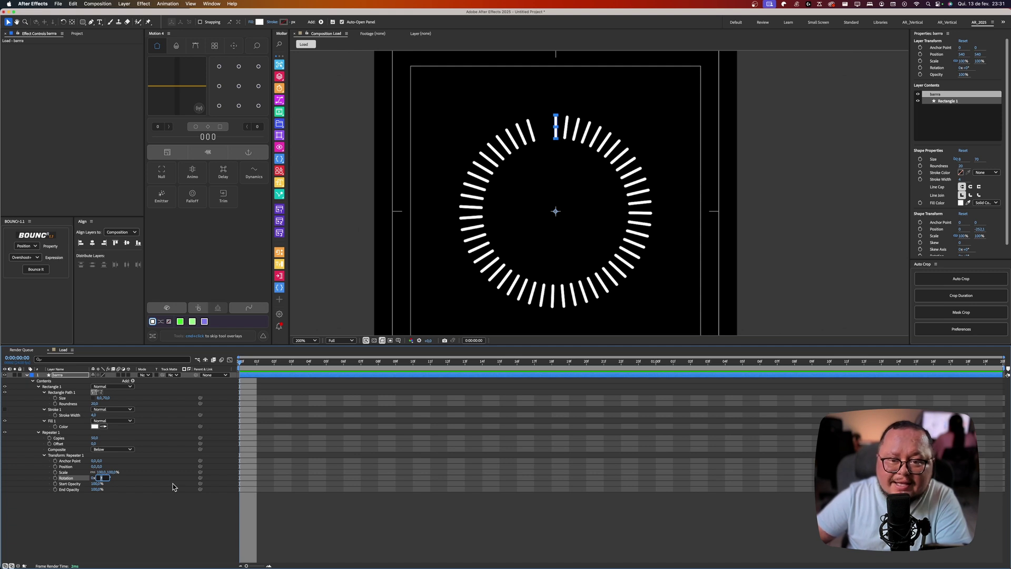
click(161, 534)
click(100, 478)
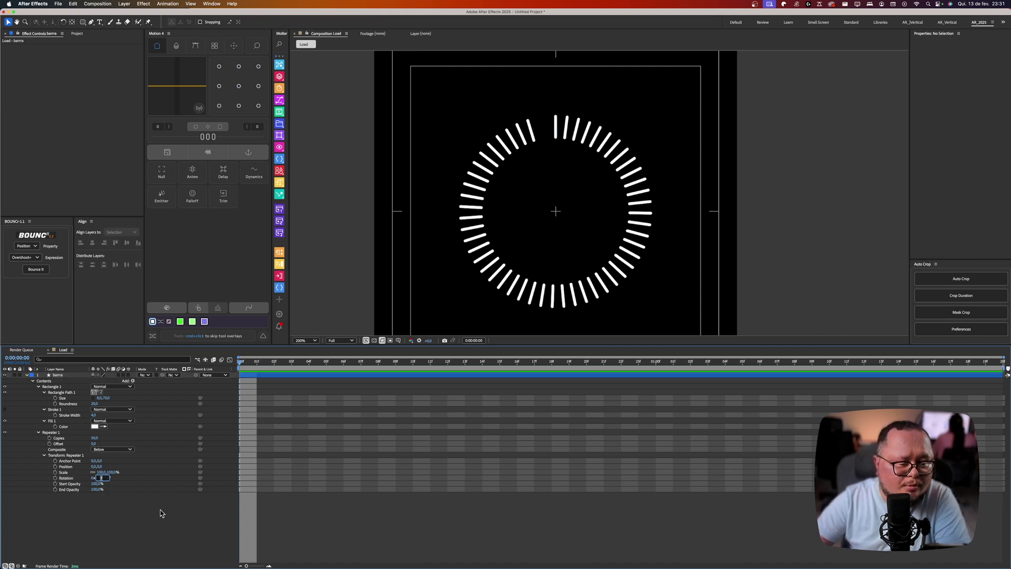
text(5)
key(Return)
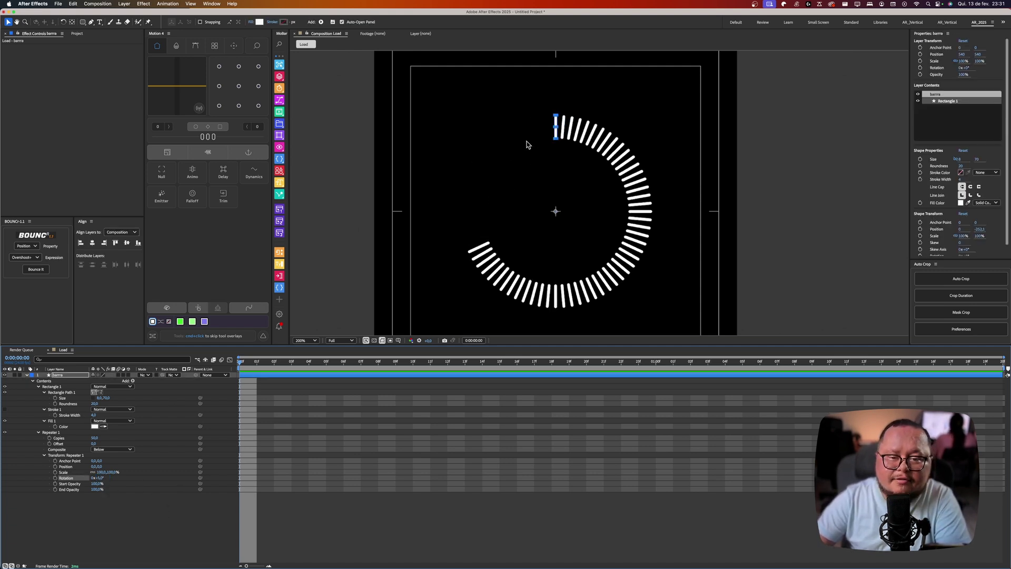
- Set the Repeater's rotation to 8°
click(99, 477)
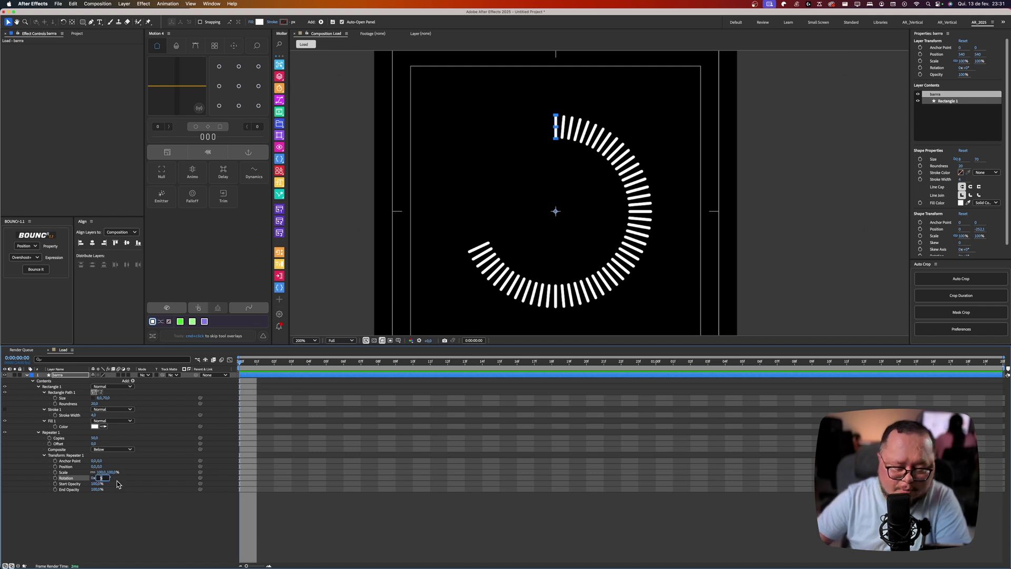
key(Up)
key(Up)
key(Up)
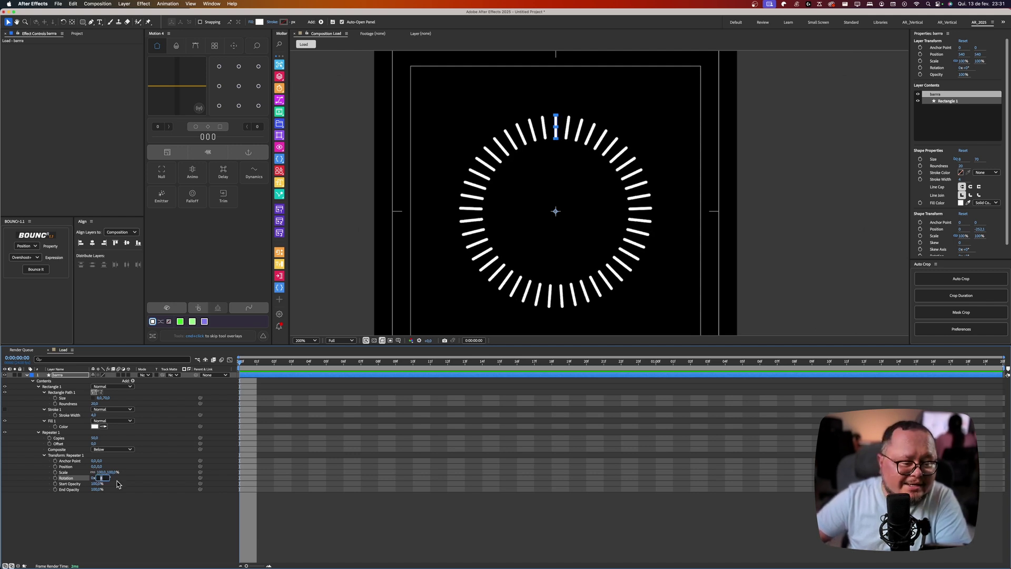
click(126, 486)
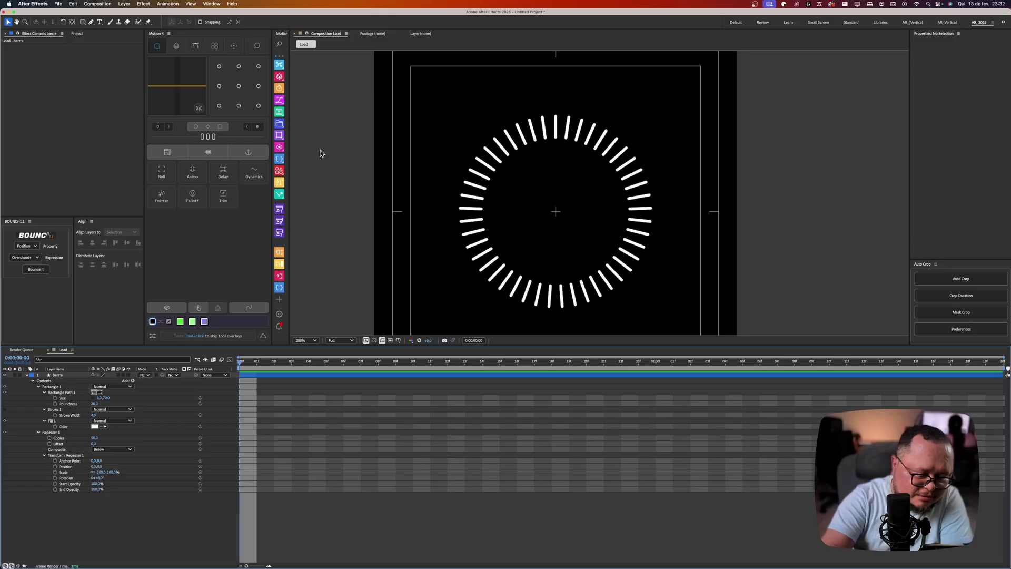
- Set the Repeater's rotation to 360/50 to distribute the 50 bars evenly around the circle
click(102, 478)
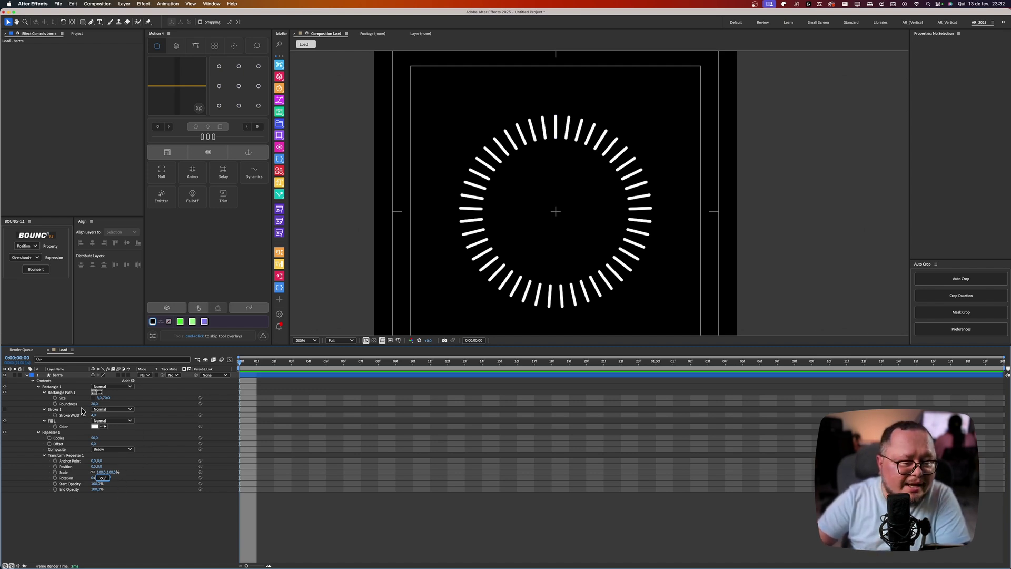
text(50)
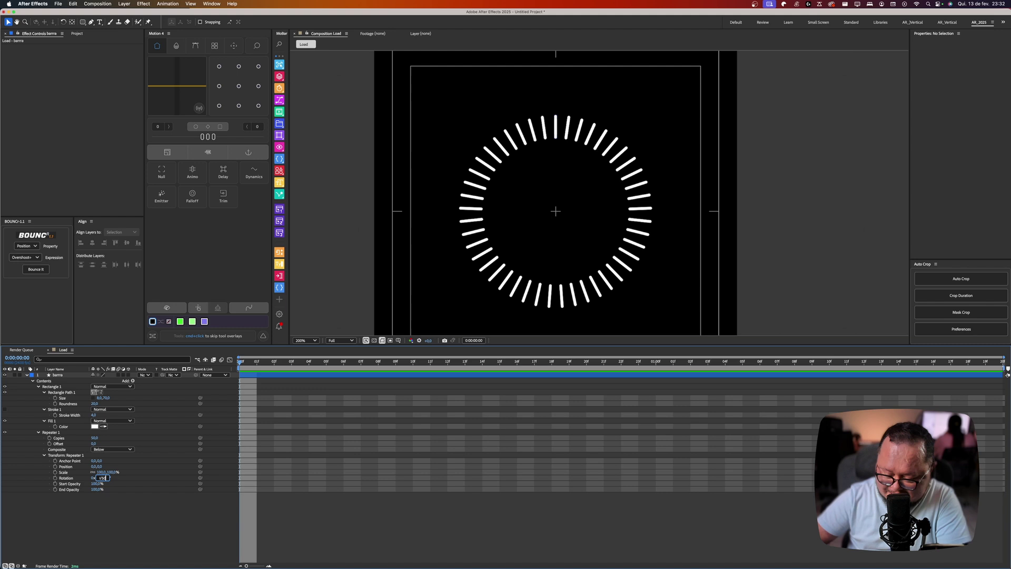
key(Return)
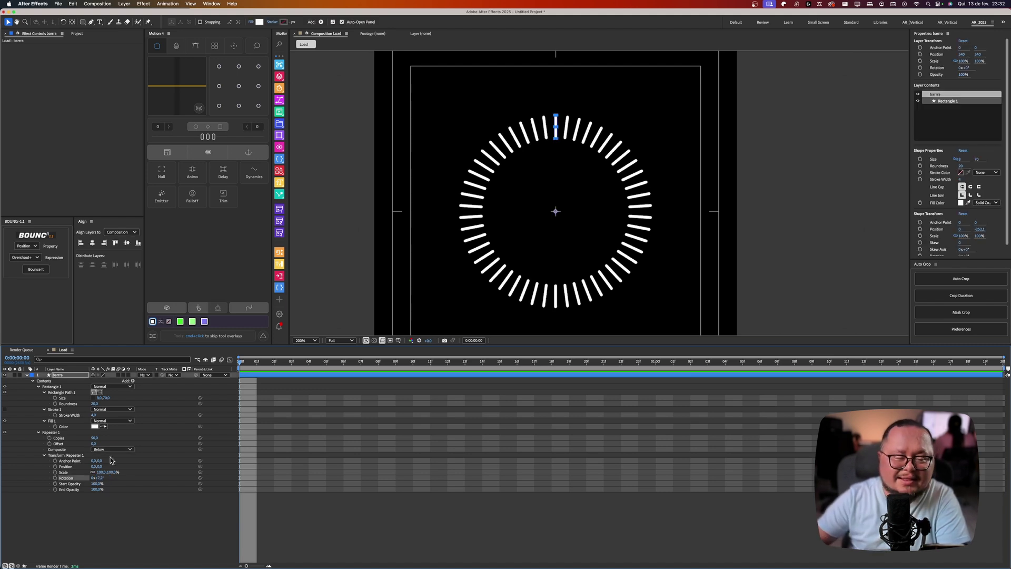
click(117, 531)
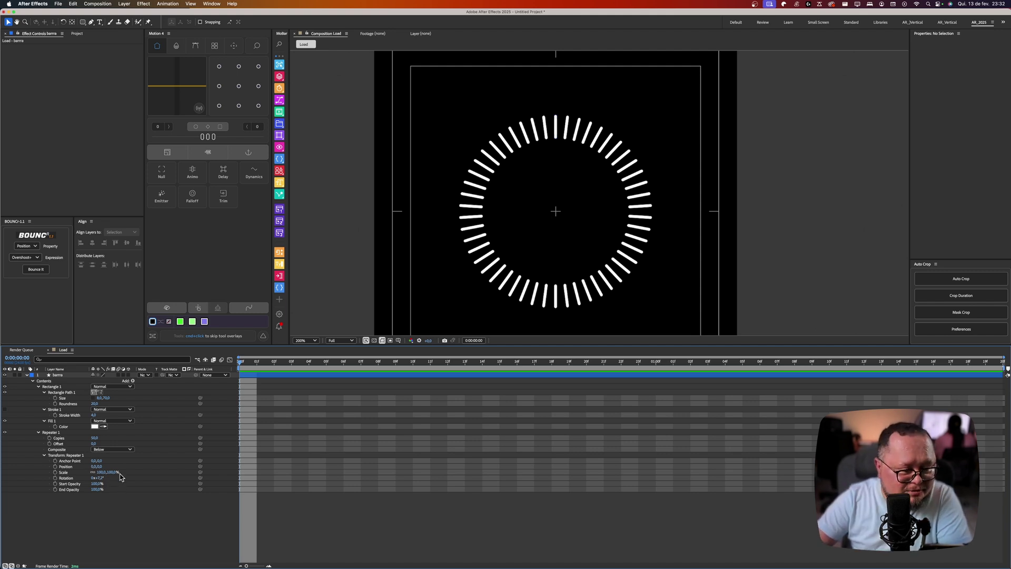
- Set the Repeater's number of copies to 100
click(94, 437)
text(1)
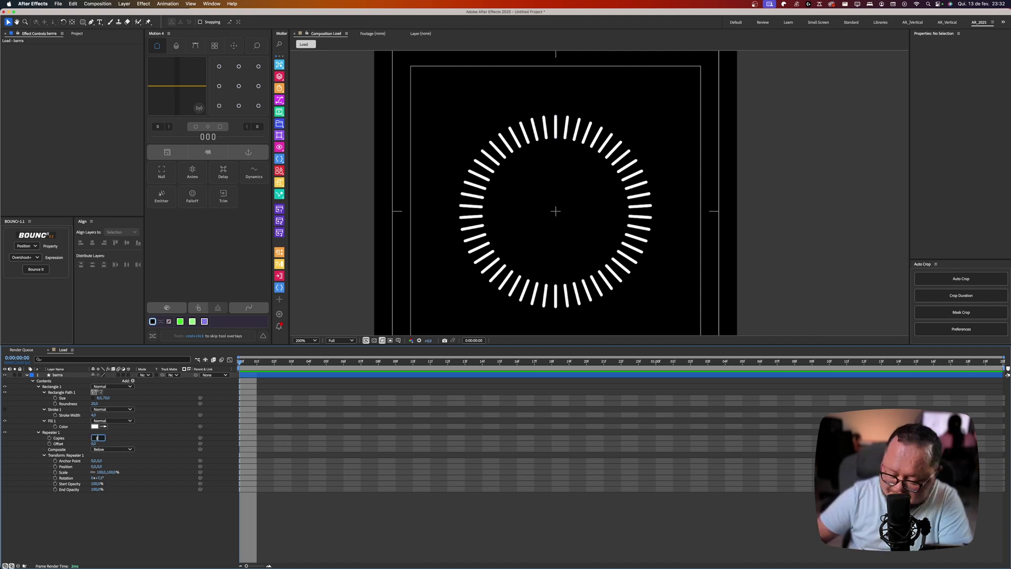
text(00)
key(Return)
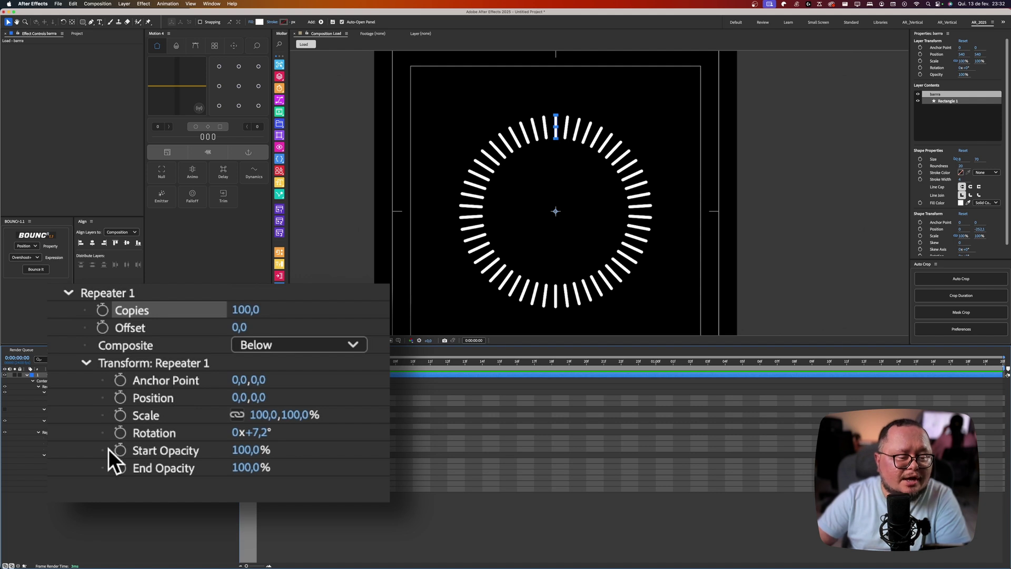
- Set the Repeater's rotation to 360/100 to space the 100 bars evenly, and deselect everything
click(146, 434)
click(259, 432)
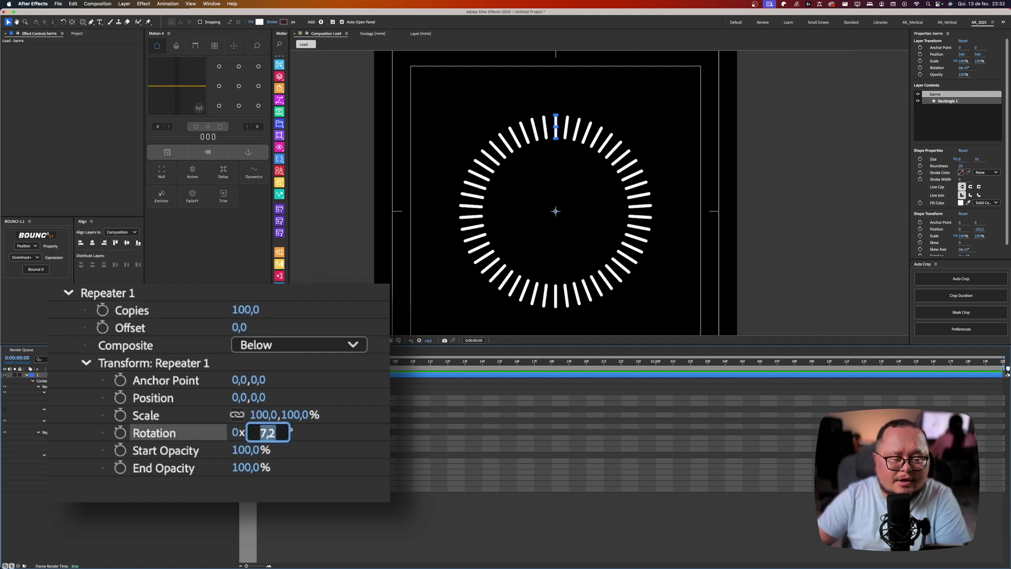
text(360)
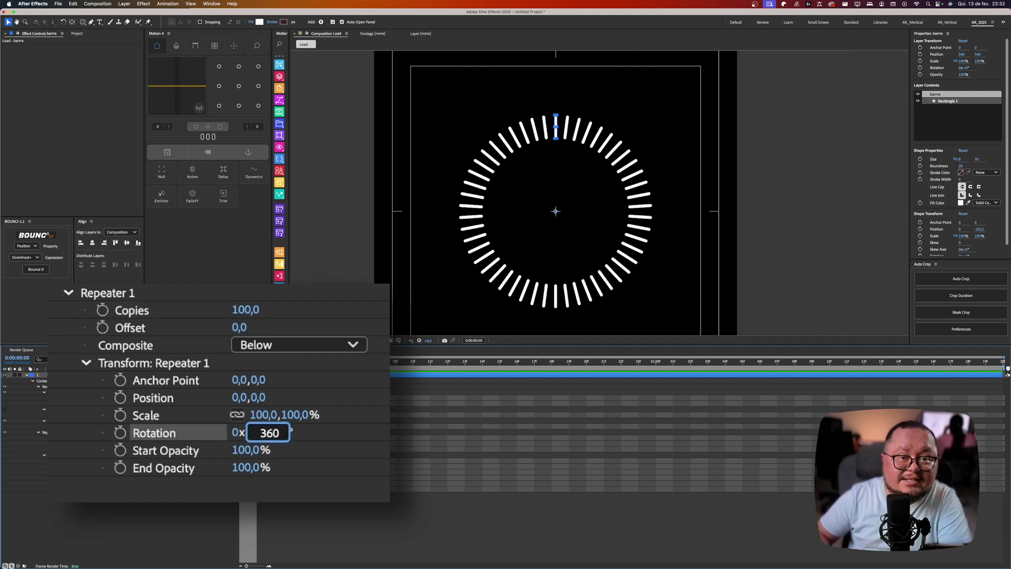
text(/)
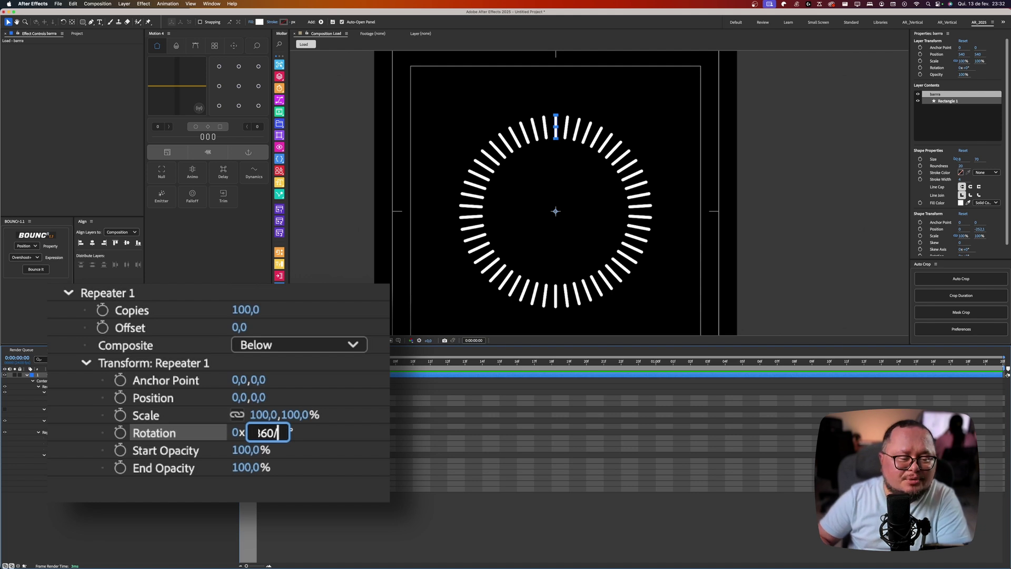
text(100)
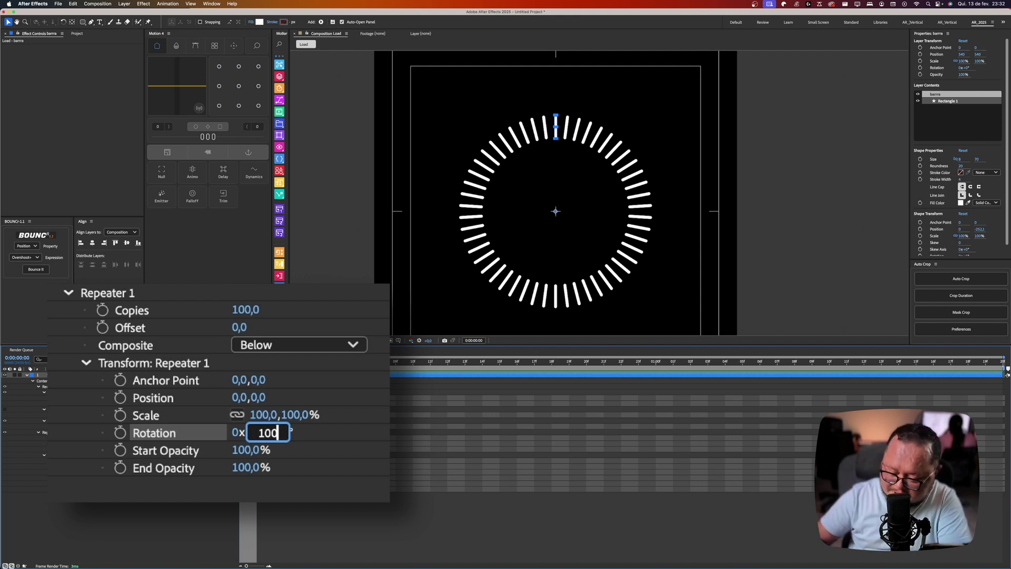
key(Return)
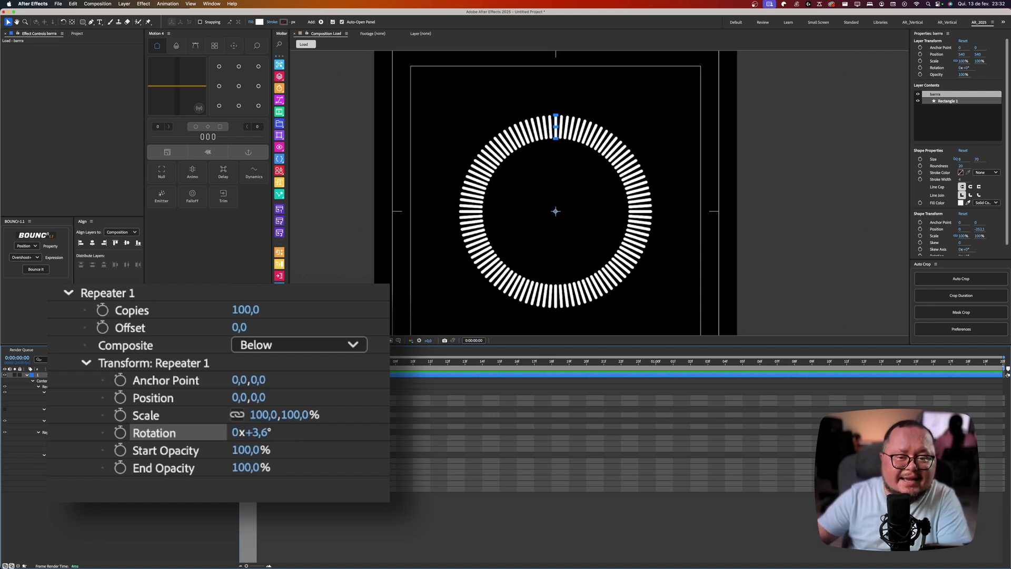
key(super+shift+a)
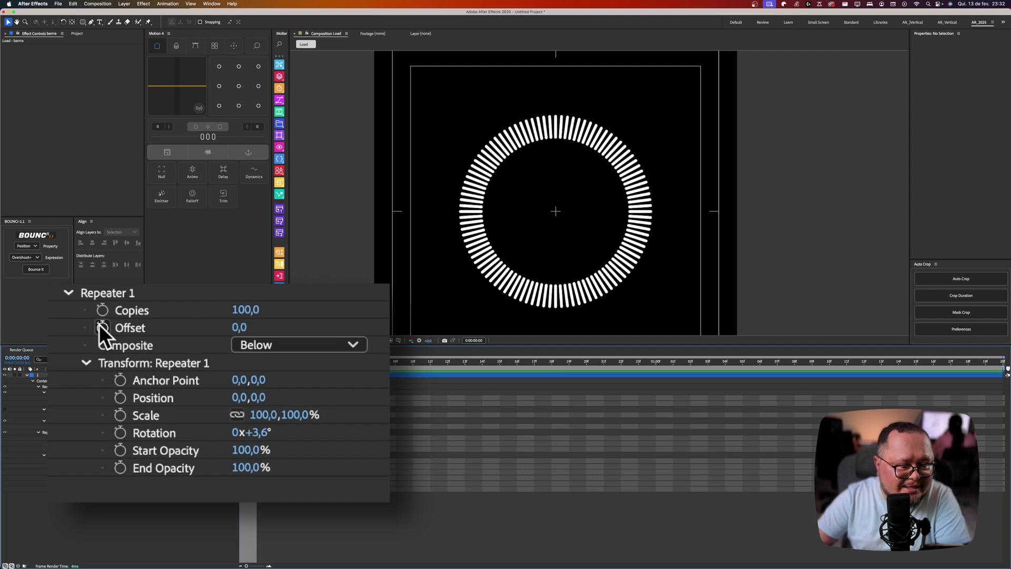
- Shorten the repeated rectangle to a height of about 45 and set its width to 8
key(period)
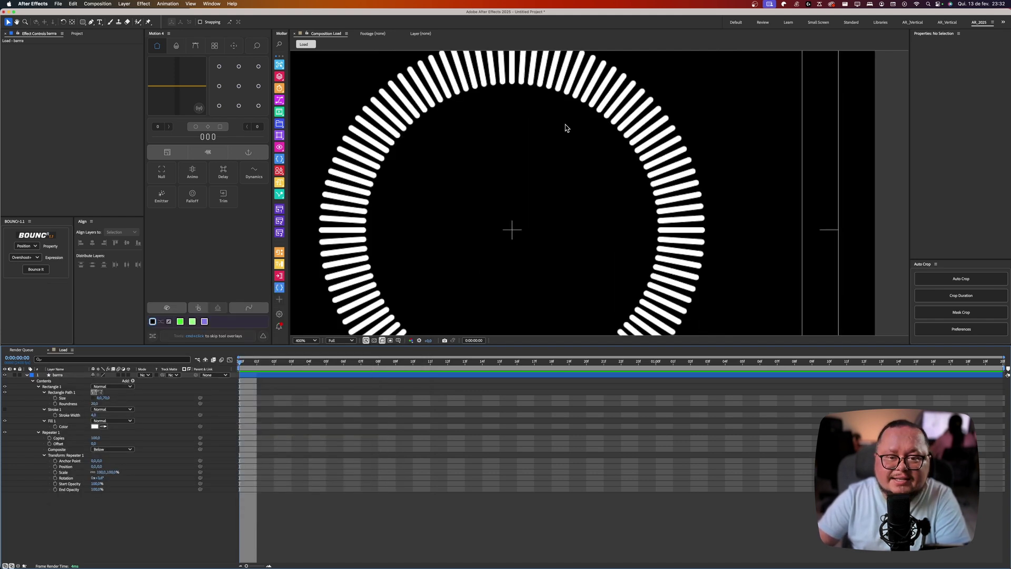
scroll(493, 68, up, 3)
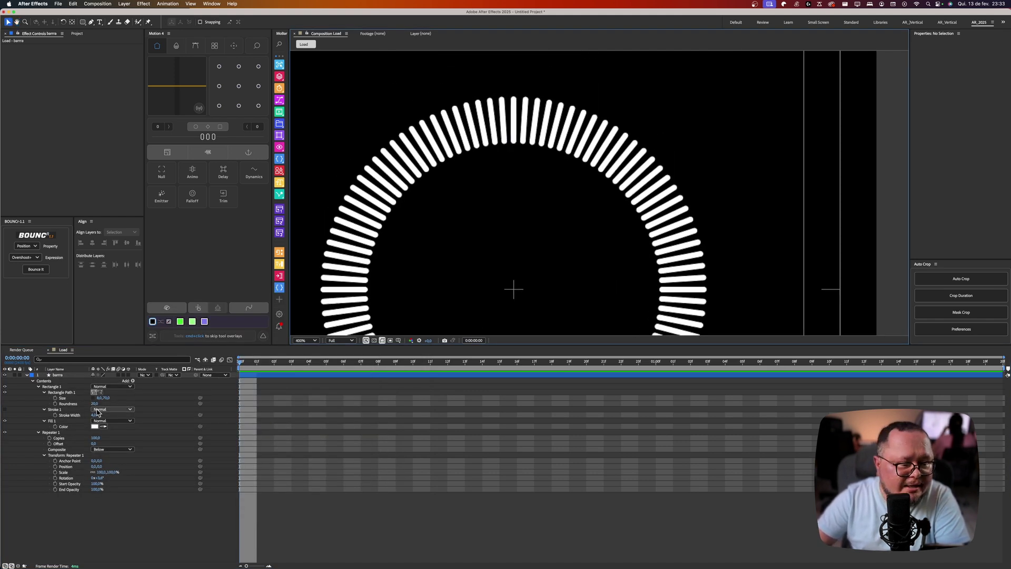
drag(107, 398, 102, 399)
click(103, 398)
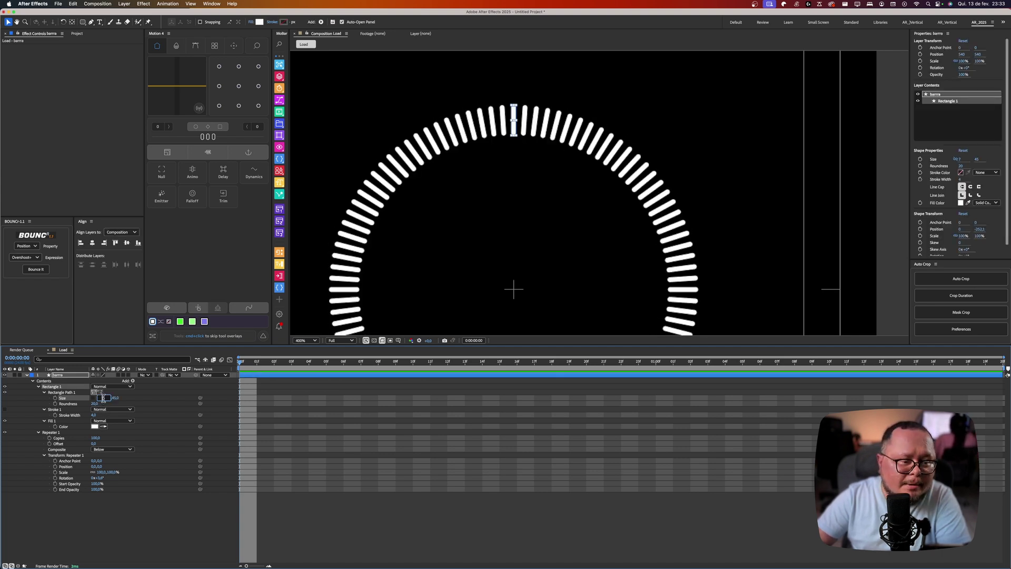
text(8)
key(Return)
click(178, 425)
scroll(463, 162, down, 1)
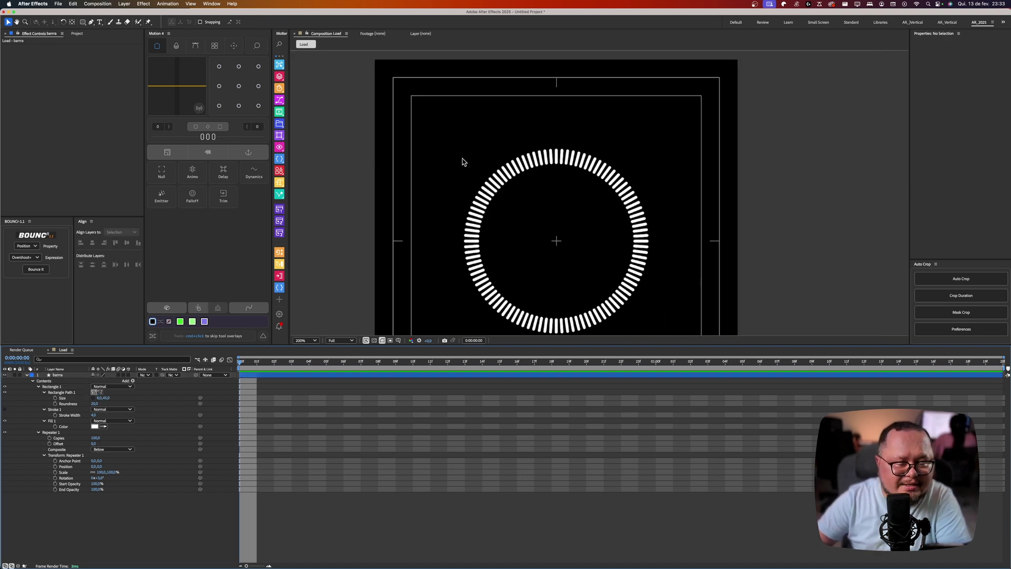
drag(510, 264, 495, 226)
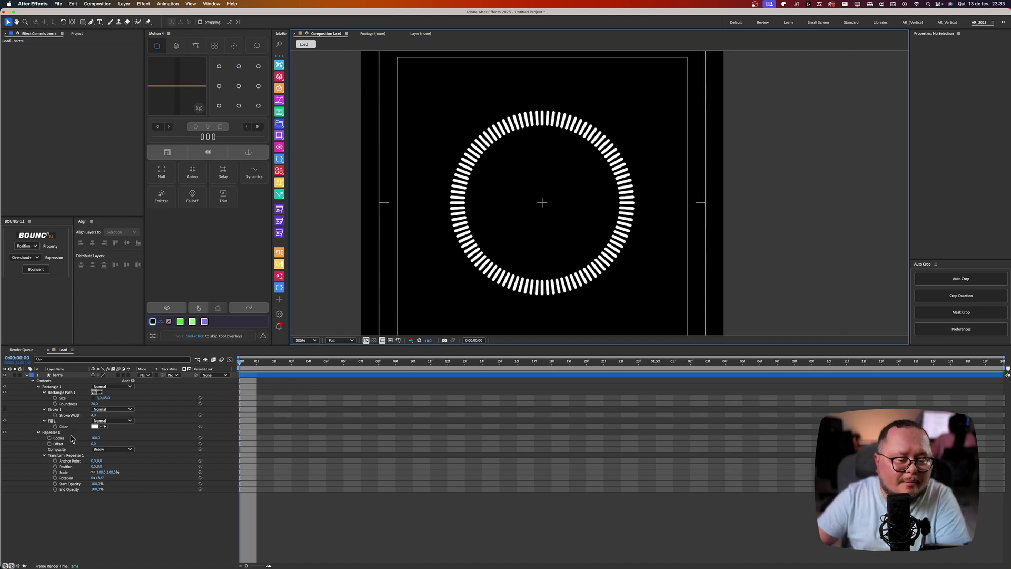
- Collapse the barra layer and add a text layer reading 100 near the ring's centre
click(25, 376)
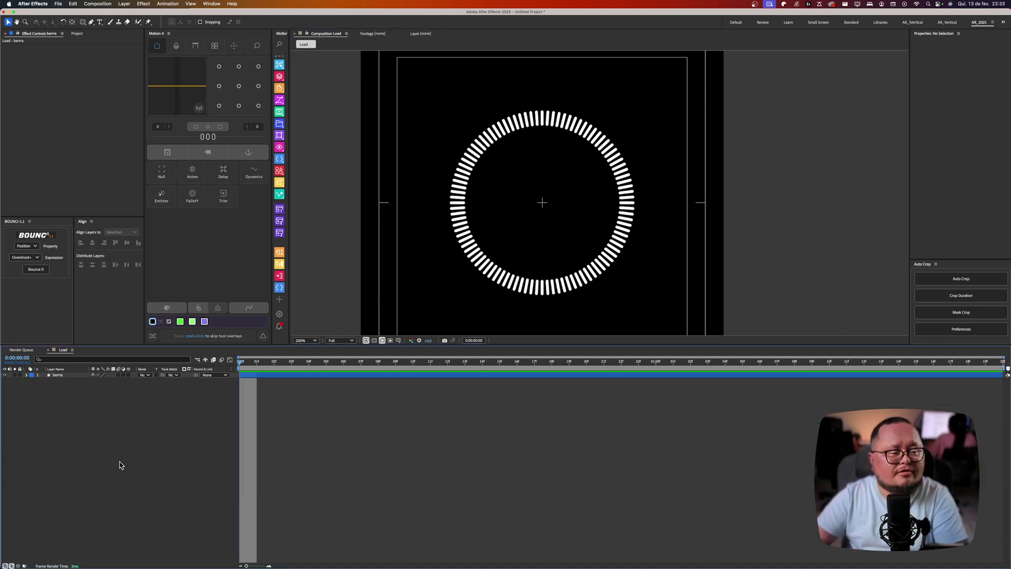
key(super+t)
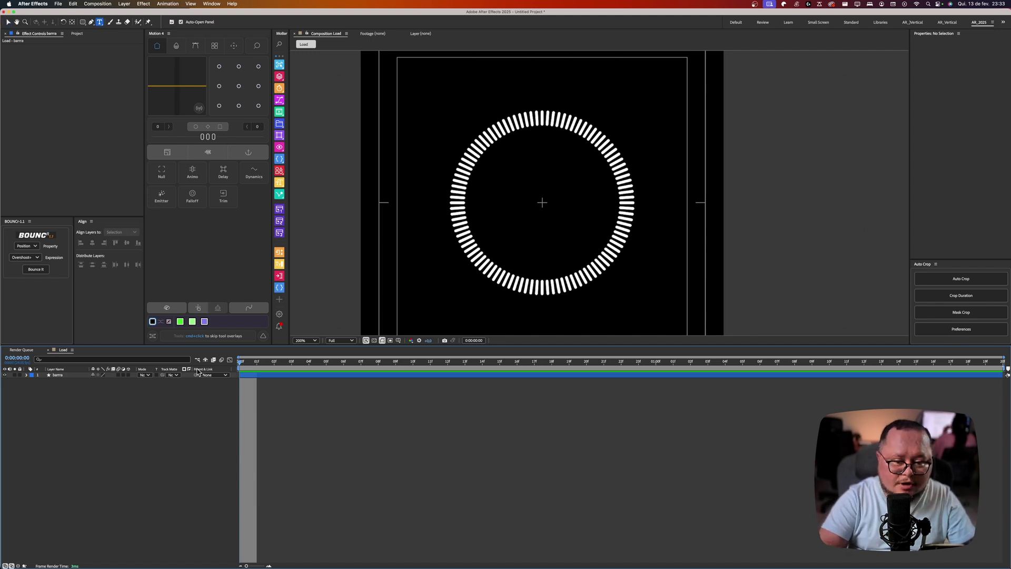
click(542, 203)
text(1)
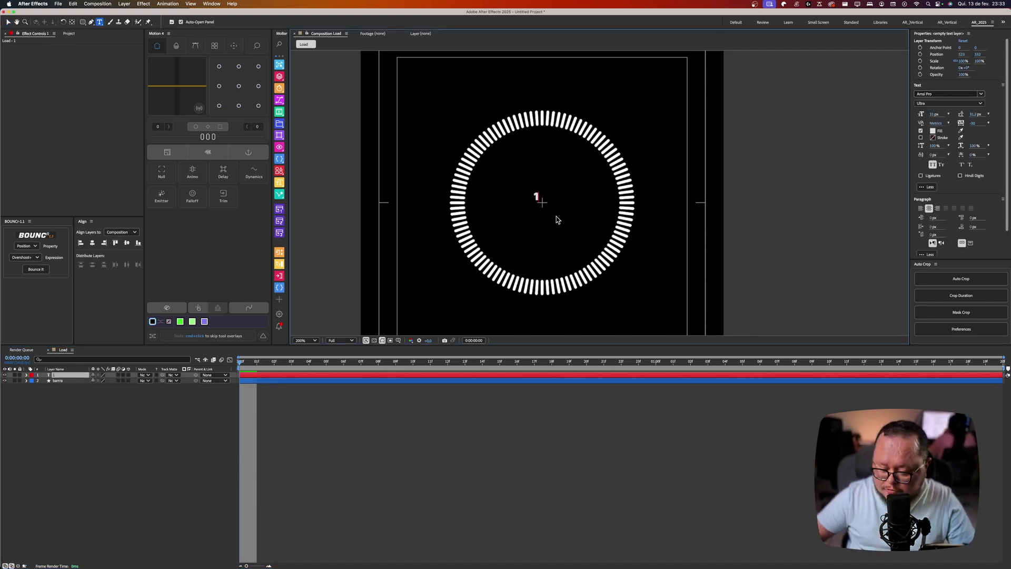
text(00)
key(Escape)
key(v)
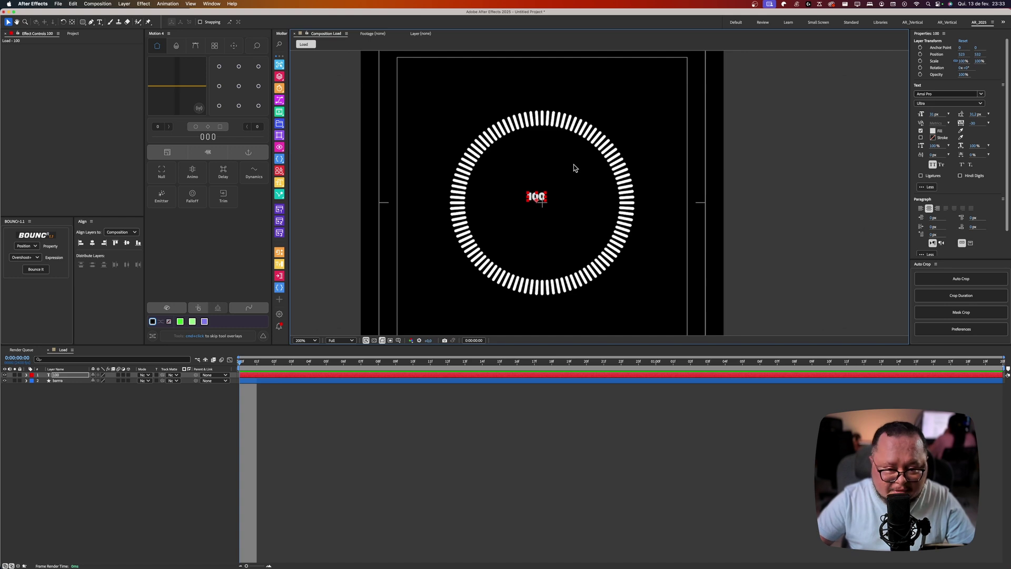
- Enlarge the 100 text to about 100 px and centre its anchor point and the layer in the composition
drag(931, 114, 964, 113)
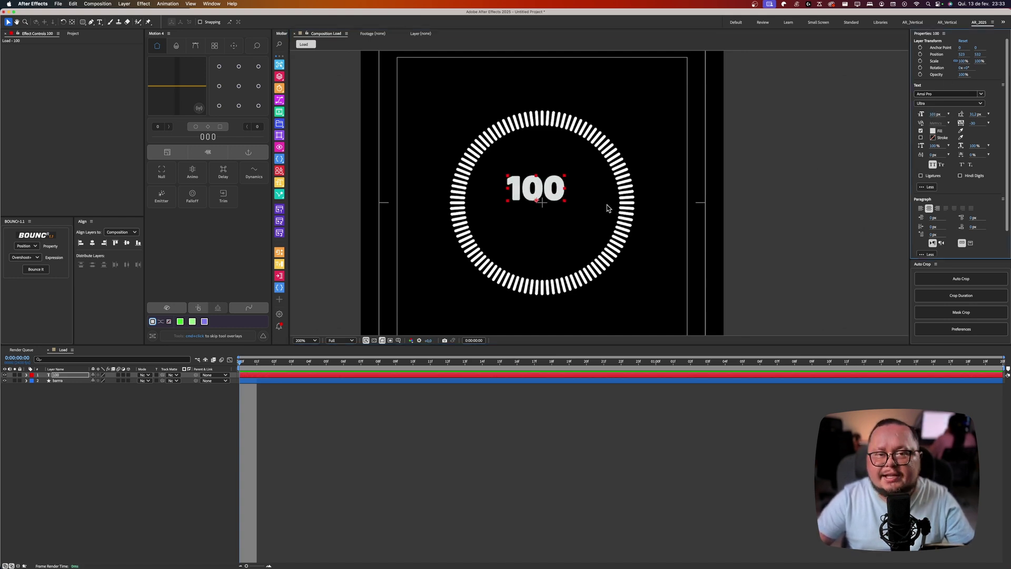
drag(551, 193, 553, 198)
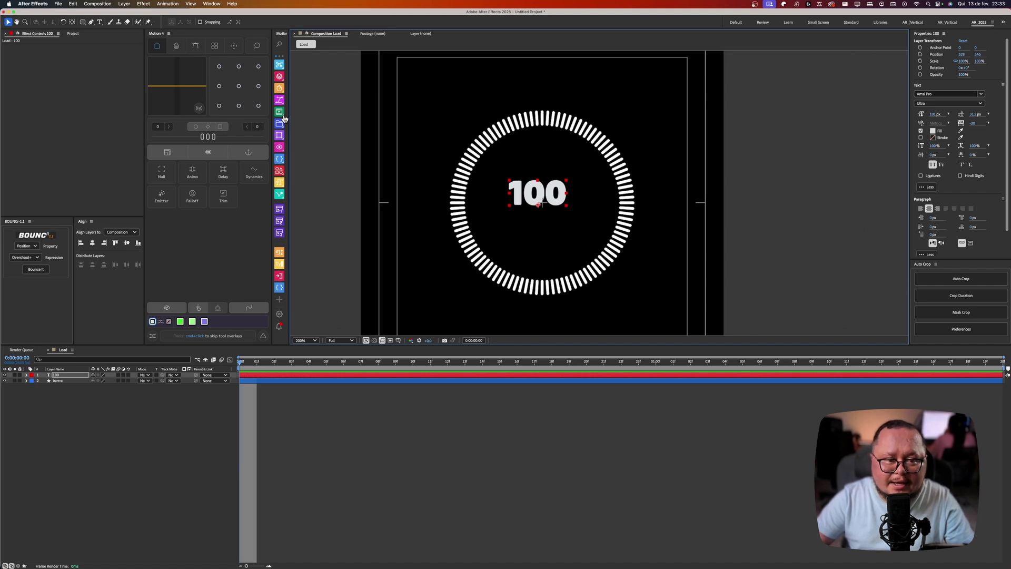
key(super+alt+Home)
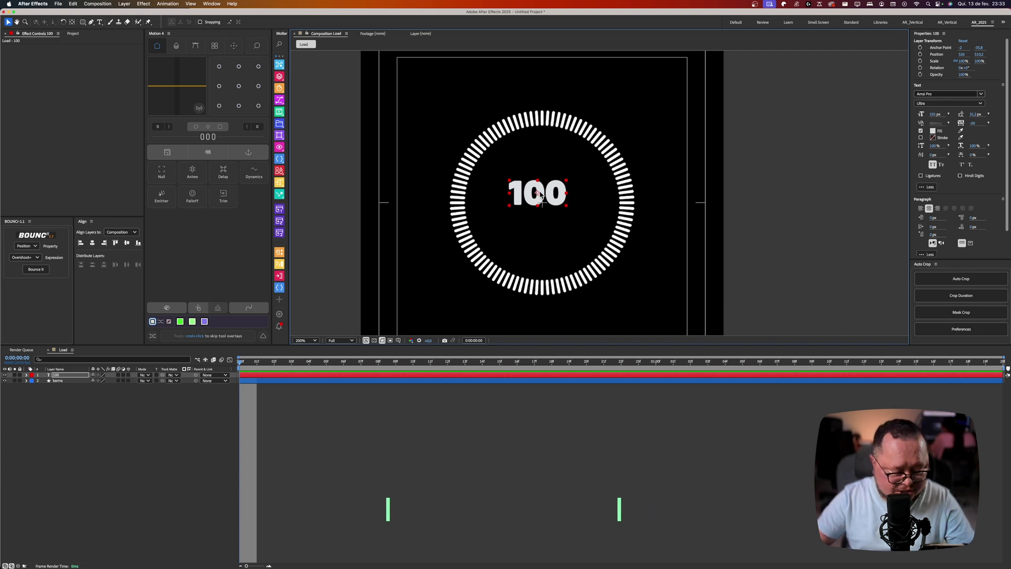
key(super+Home)
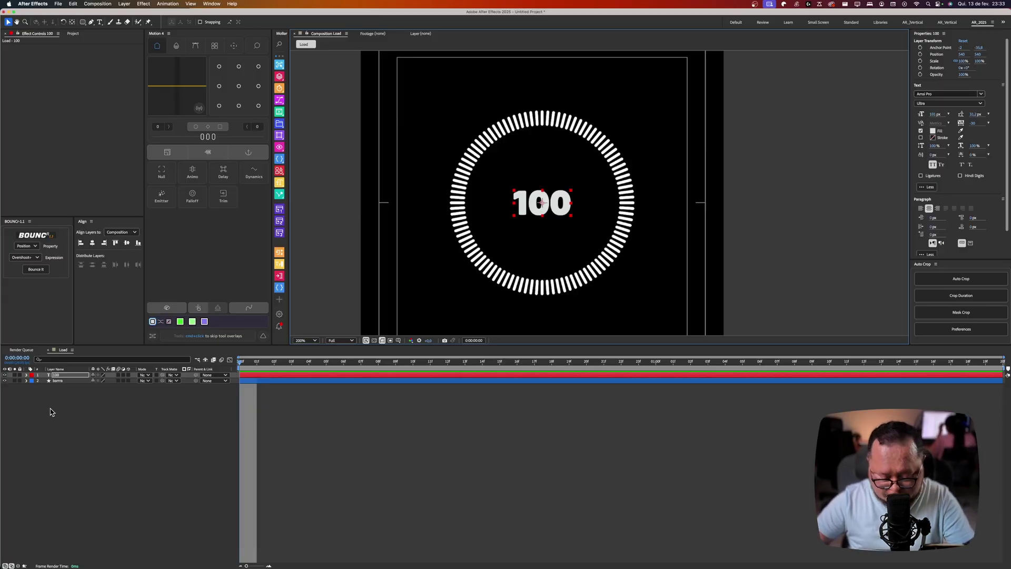
- Reveal the text layer's Source Text property and apply a Slider Control expression effect to the layer
click(27, 375)
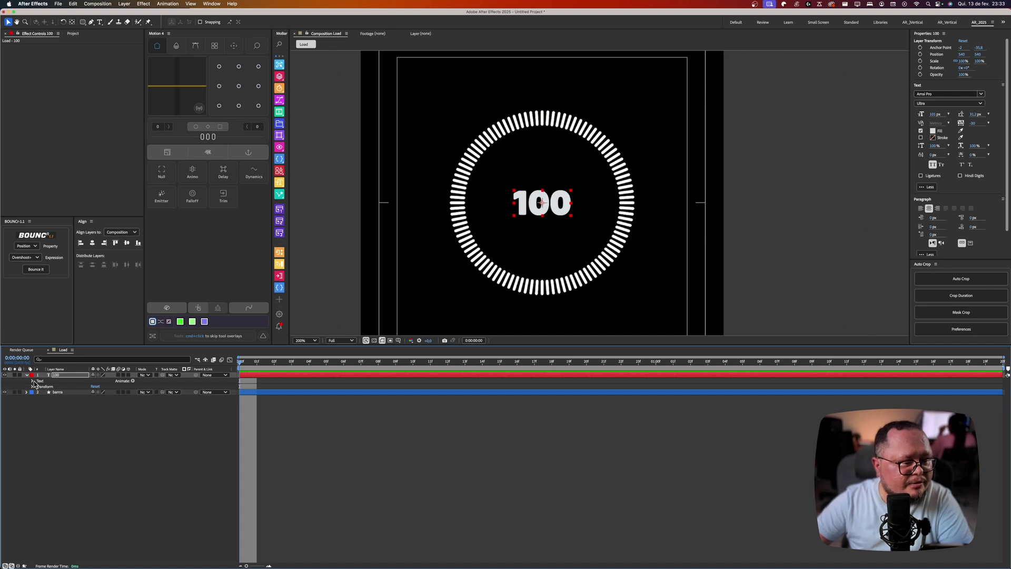
click(33, 381)
click(58, 387)
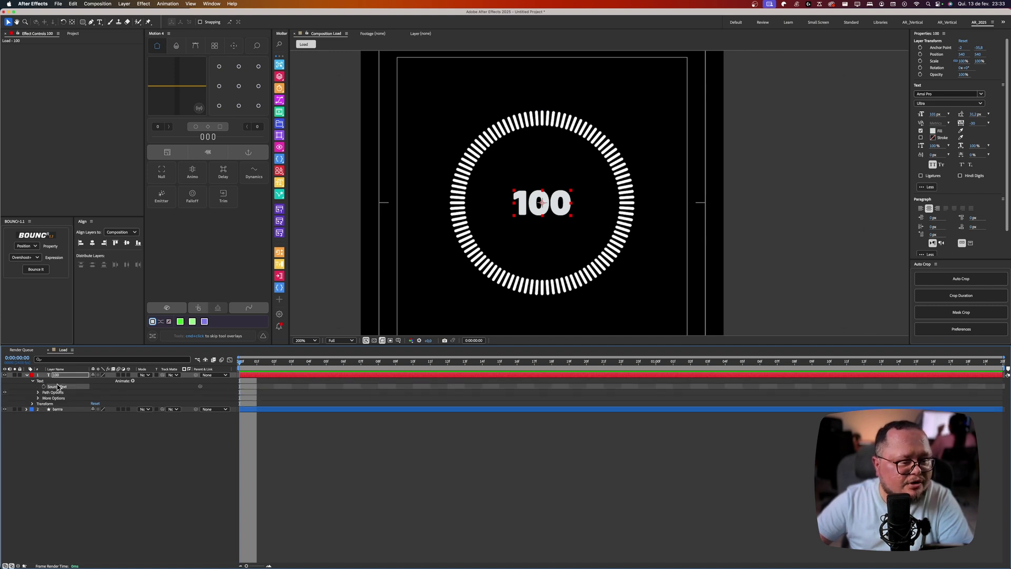
right_click(63, 381)
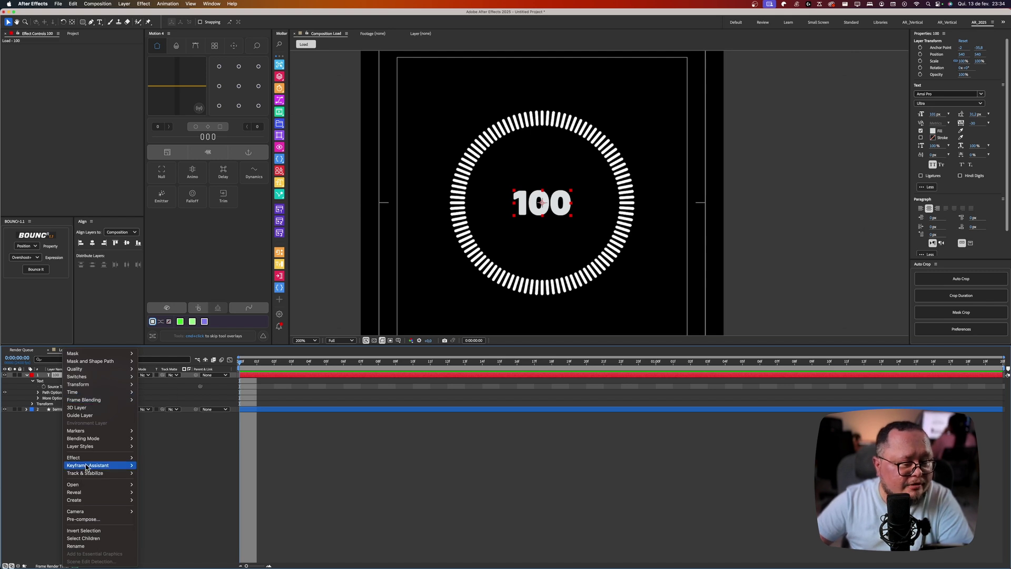
mouse_move(84, 463)
mouse_move(174, 453)
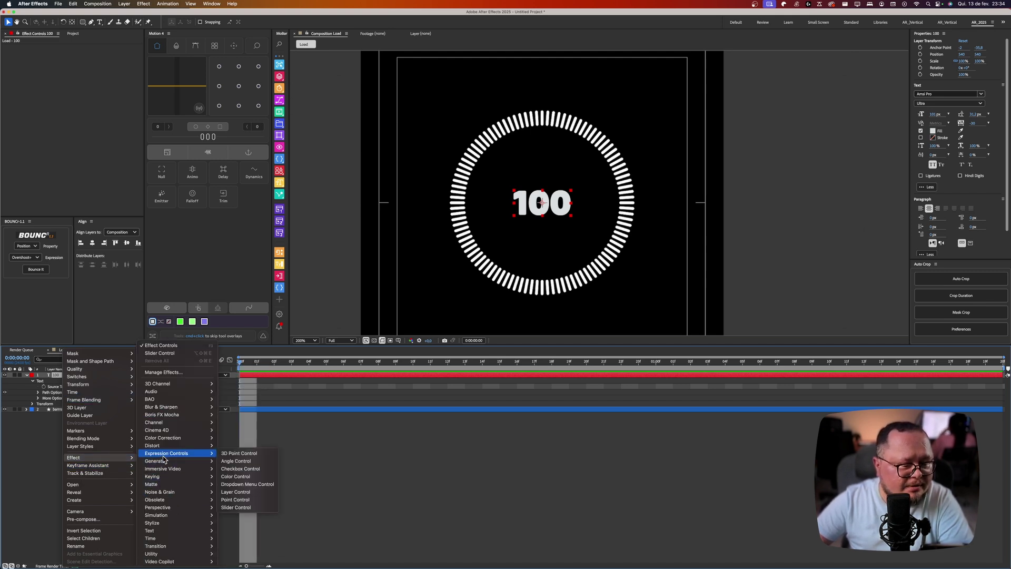
click(254, 509)
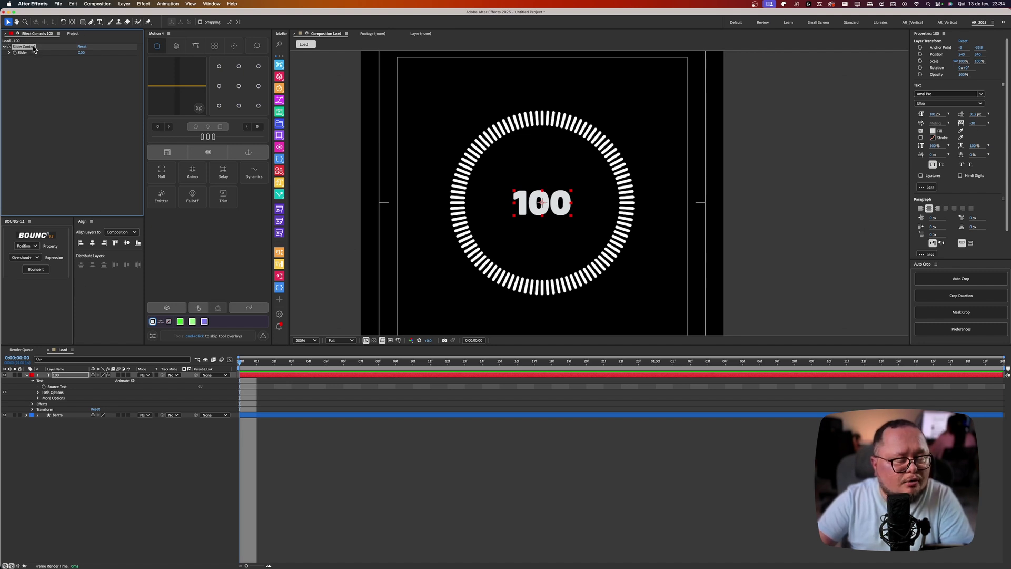
- Link the text layer's Source Text to the Slider Control's Slider value with an expression
alt+click(44, 387)
drag(113, 395, 87, 54)
click(314, 469)
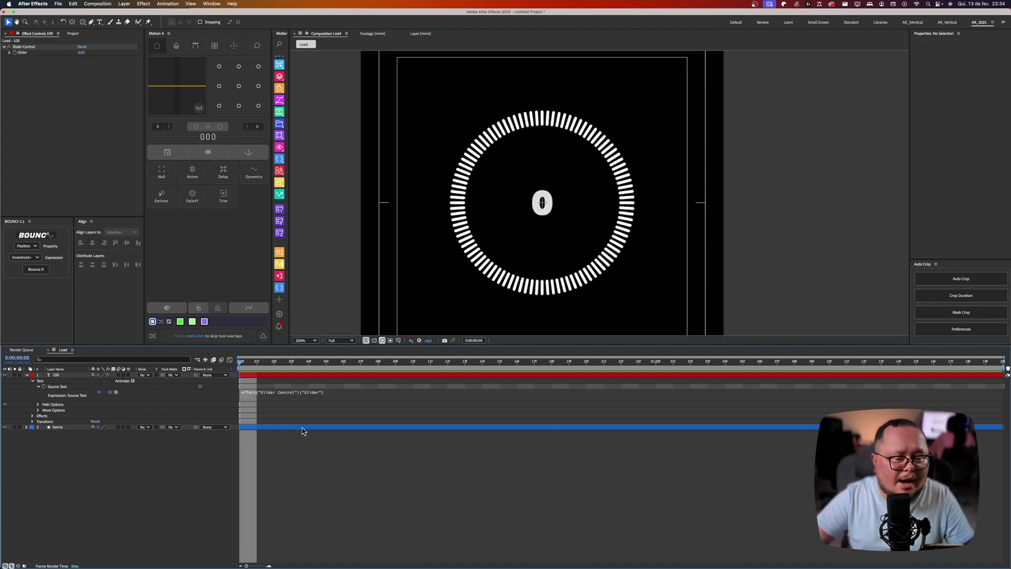
- Test the number display by setting the Slider to 50 at frame 7, and return to the first frame
drag(263, 363, 361, 363)
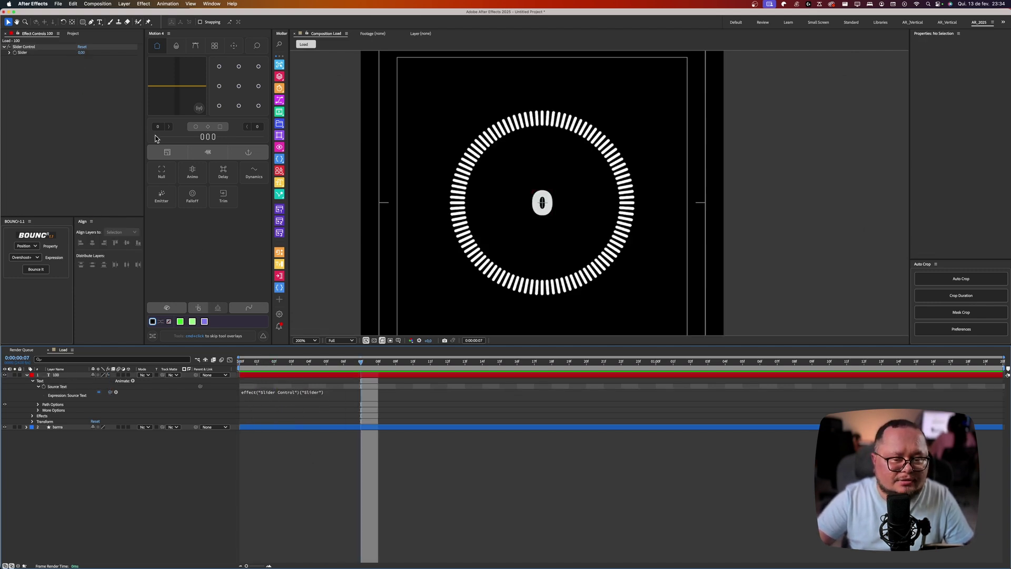
mouse_move(81, 55)
mouse_down()
mouse_move(107, 54)
mouse_move(83, 53)
mouse_up()
click(84, 54)
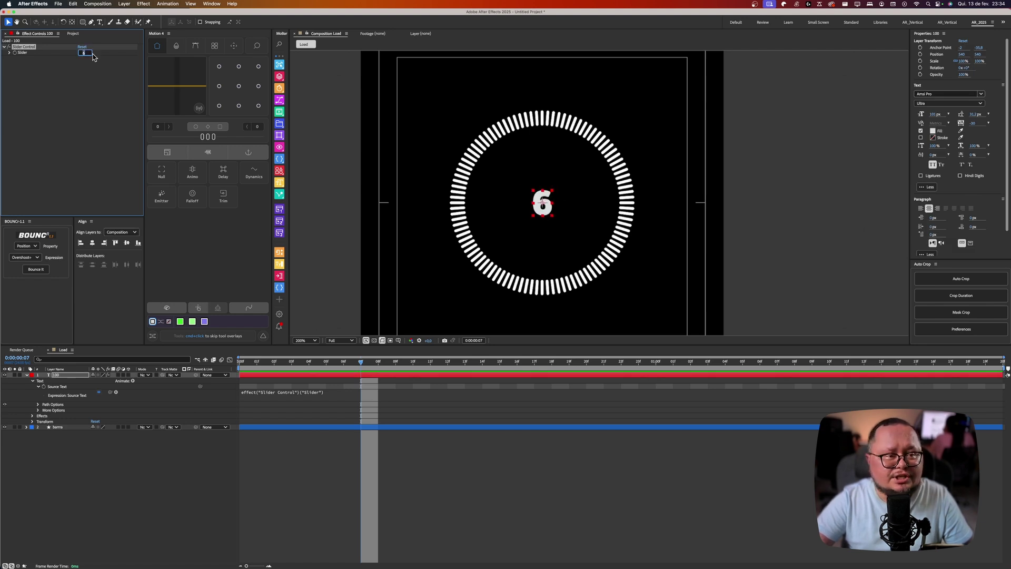
text(50)
key(Return)
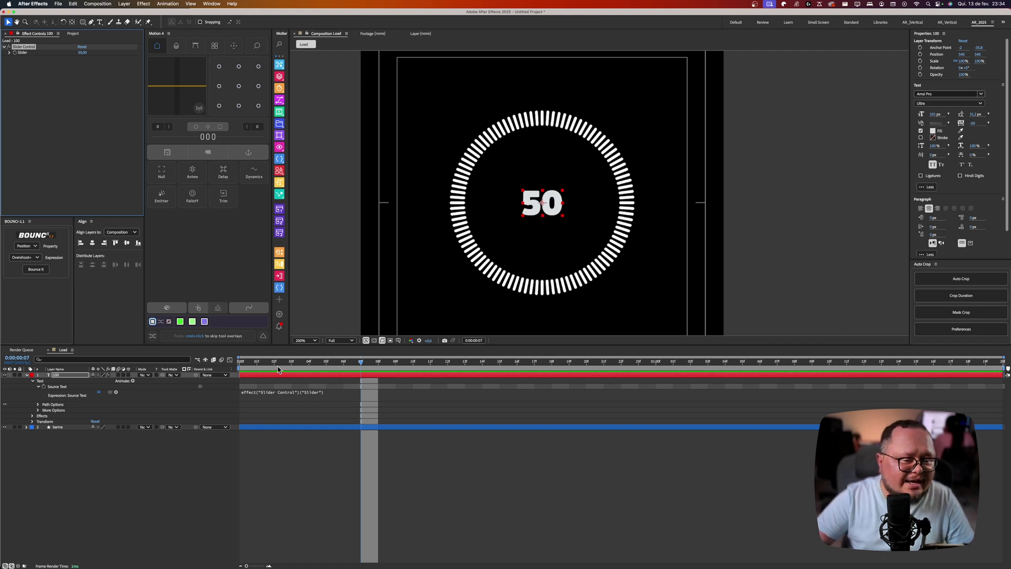
key(Home)
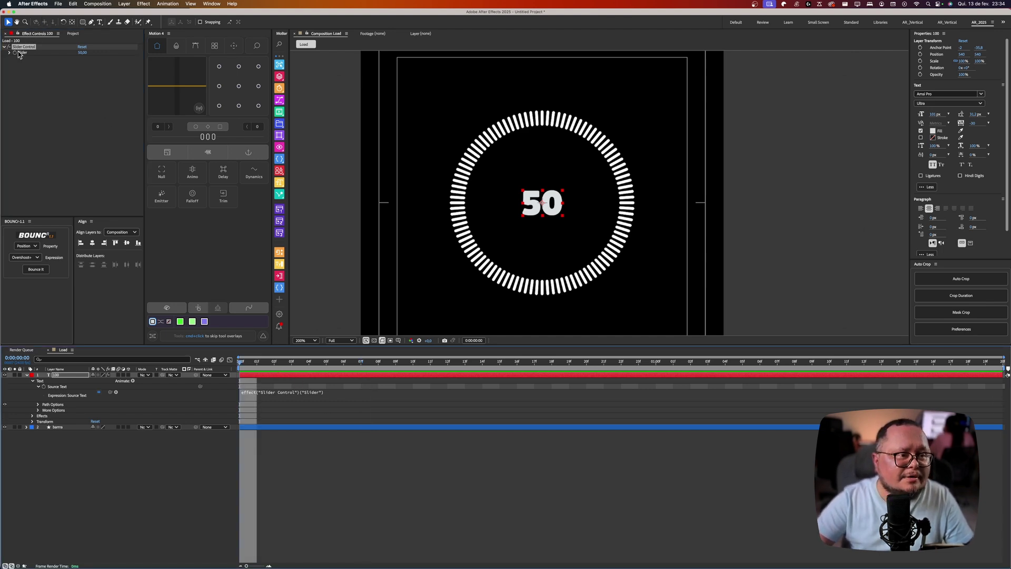
- Keyframe the number's Slider at 0 on the first frame and at 75 on frame 20
click(12, 57)
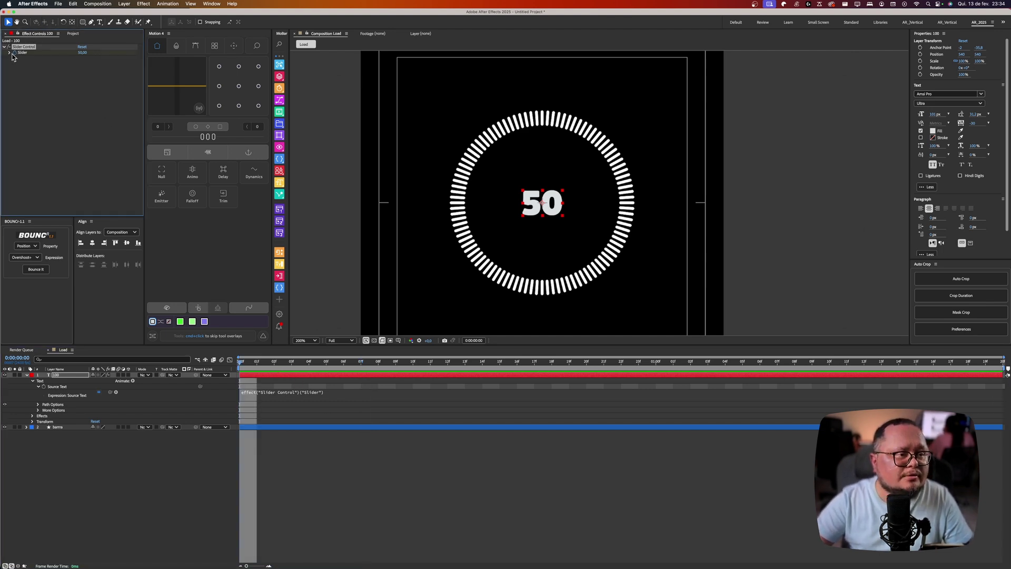
click(86, 52)
text(0)
key(Return)
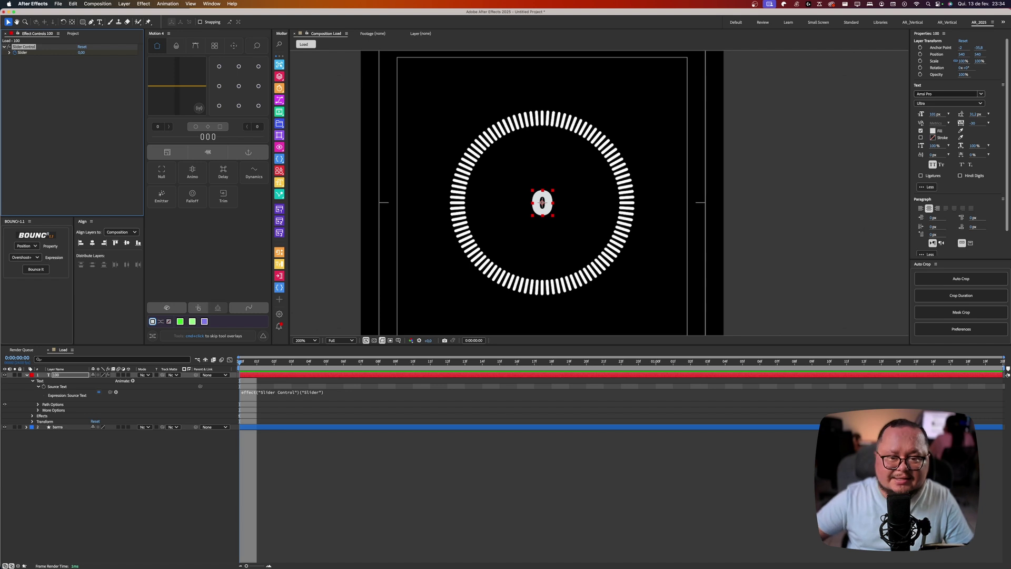
key(shift+Page_Down)
key(shift+Page_Down)
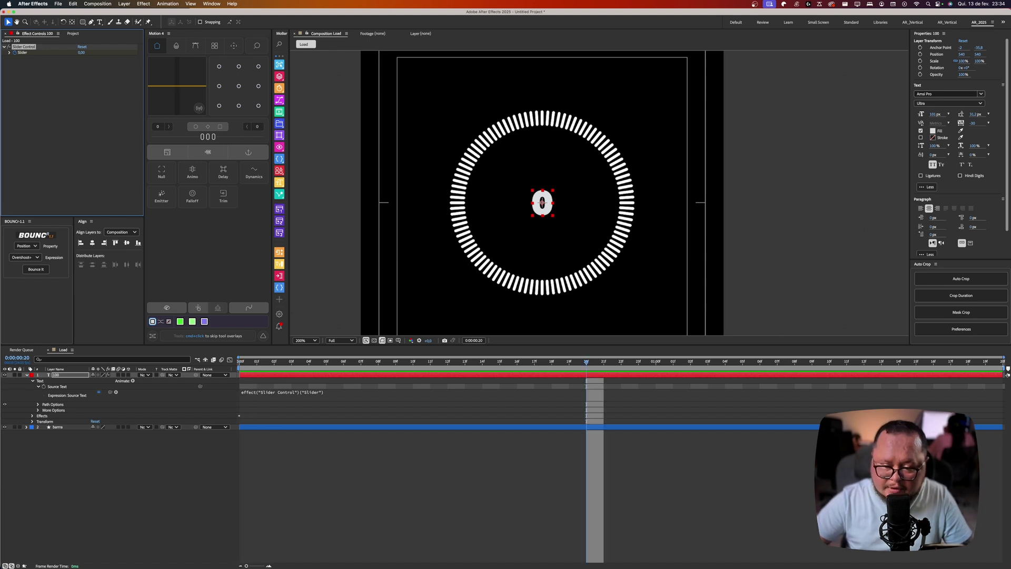
click(80, 52)
text(75)
key(Return)
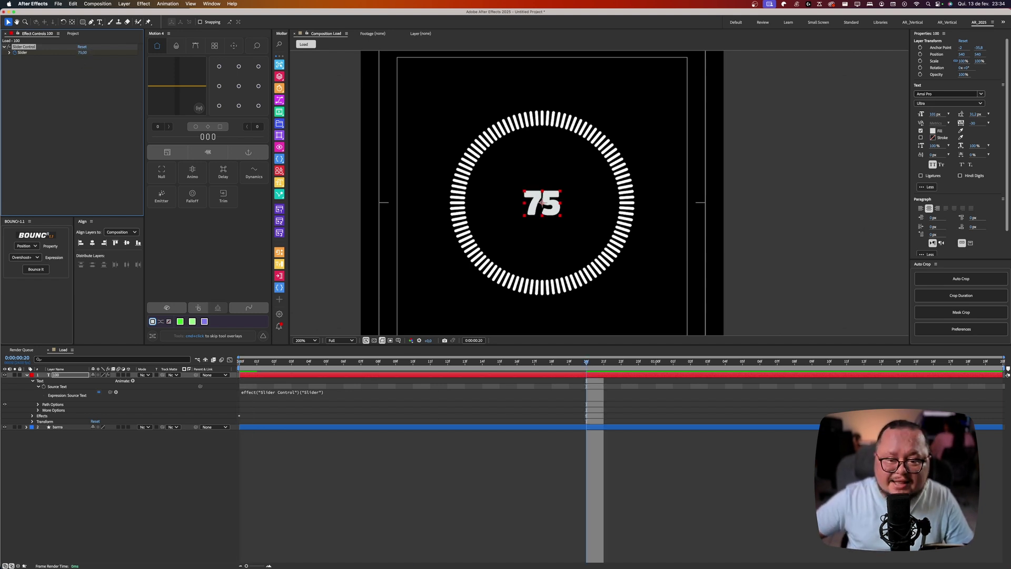
- Preview the number animation and scrub to frame 13 to inspect an in-between value
click(285, 381)
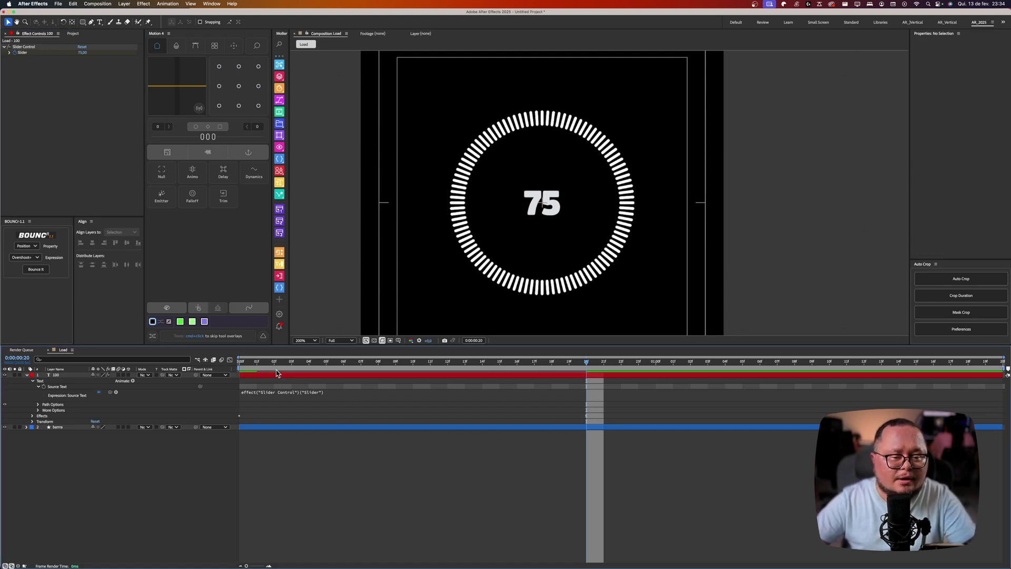
key(space)
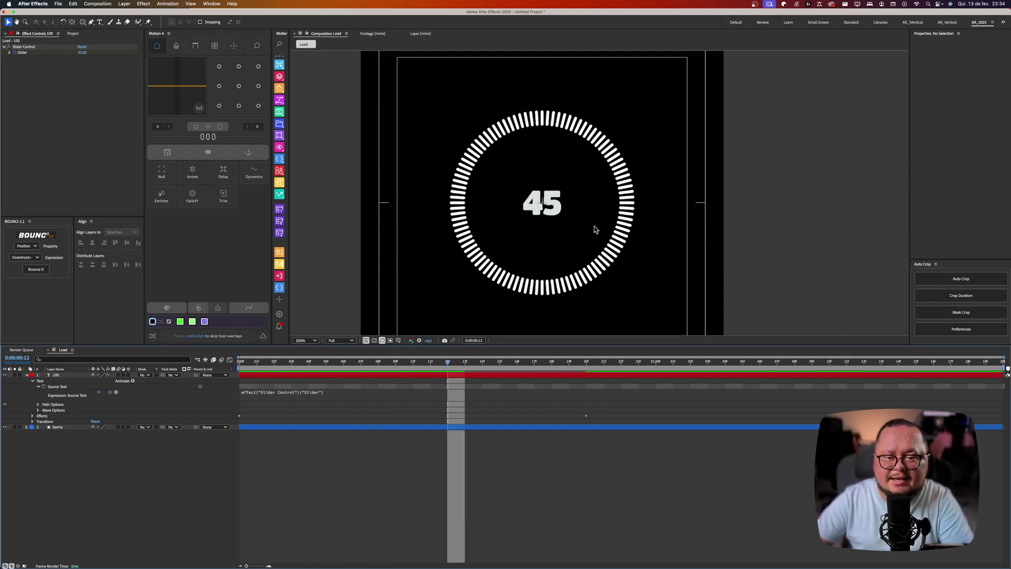
mouse_move(448, 357)
mouse_down()
mouse_move(396, 359)
mouse_move(465, 359)
mouse_up()
- Insert Math.round() in front of the existing slider reference in the text layer's Source Text expression
click(296, 393)
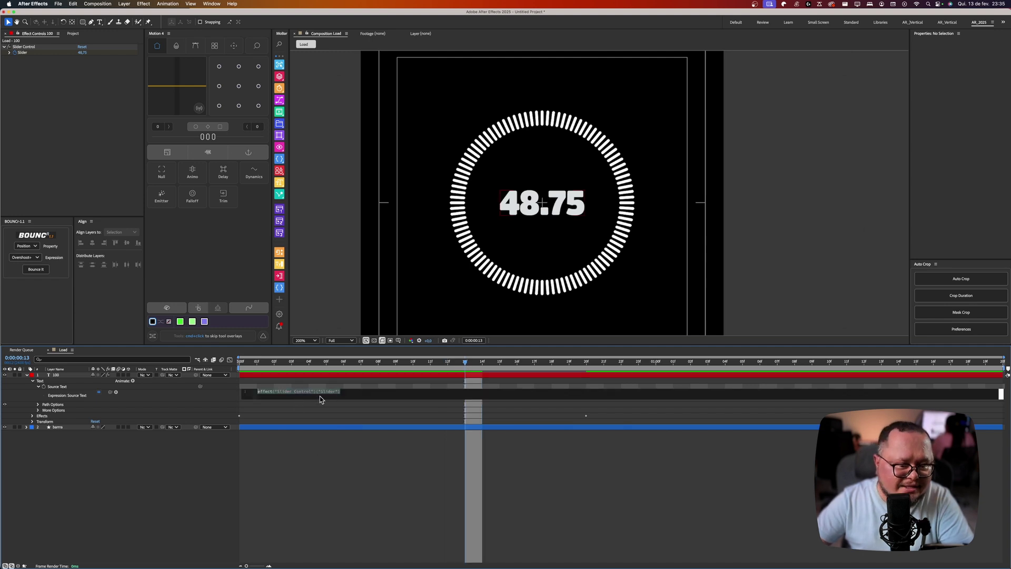
click(292, 451)
click(275, 396)
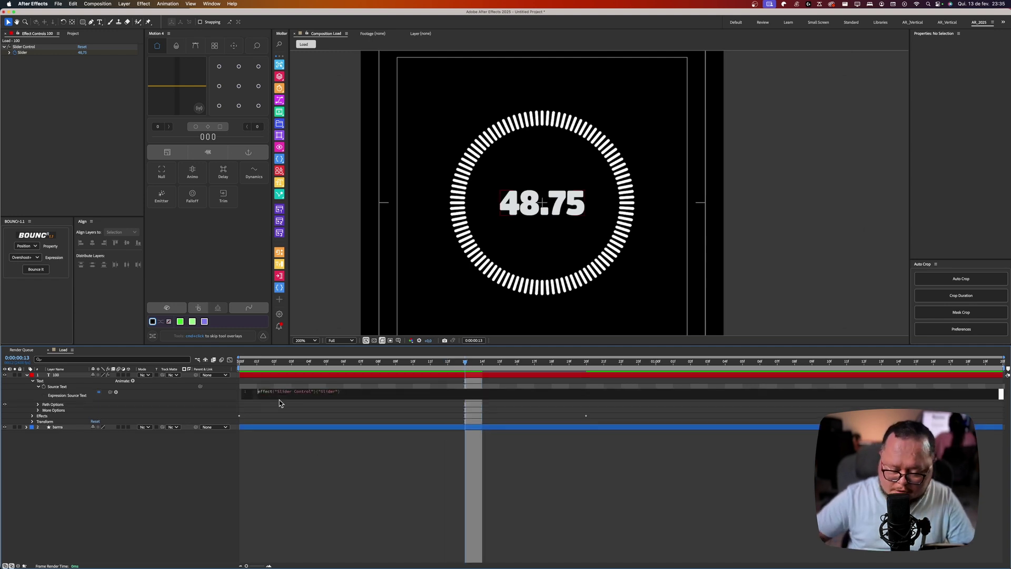
text(mat)
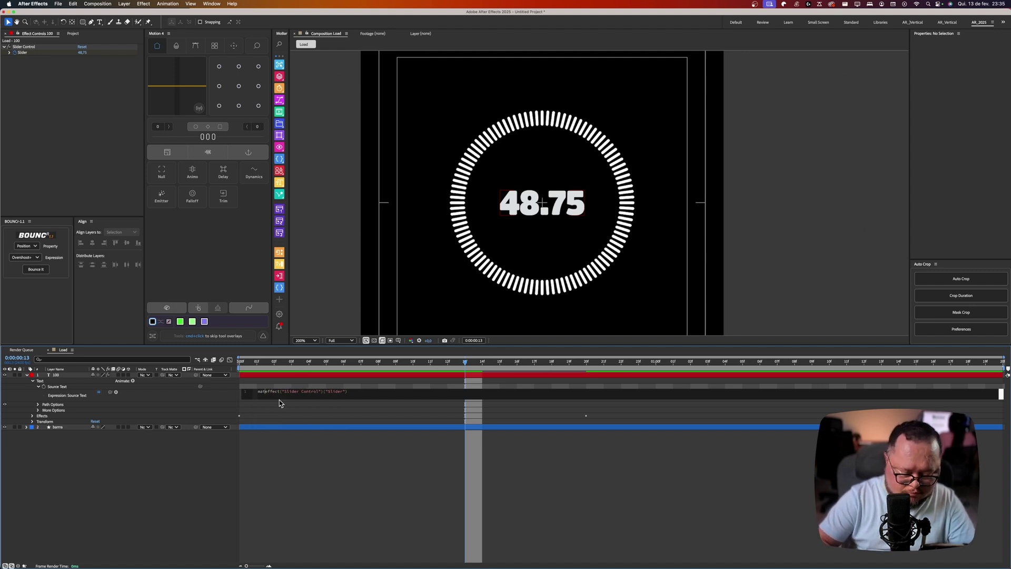
text(h)
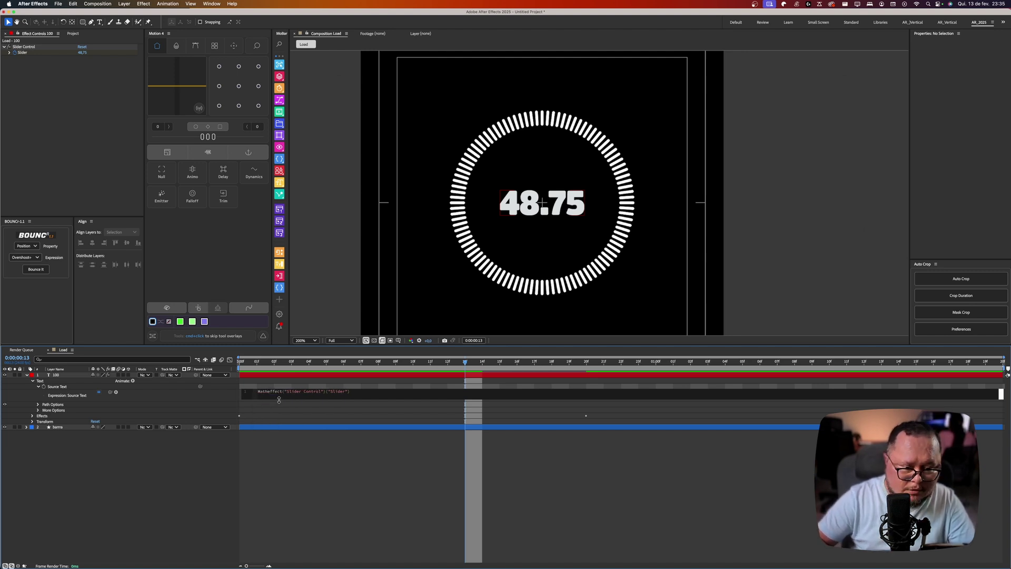
key(Return)
text(.)
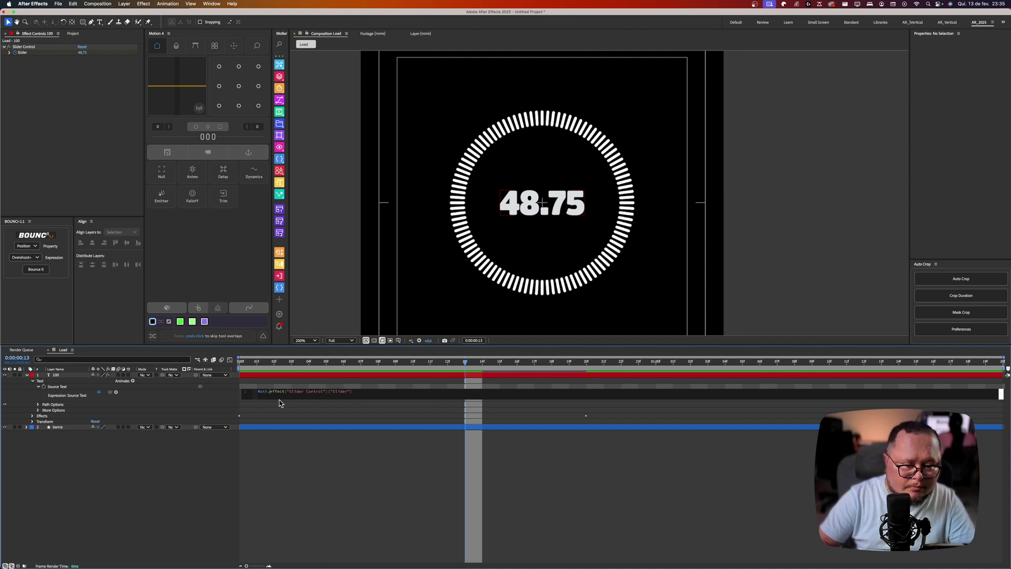
text(round()
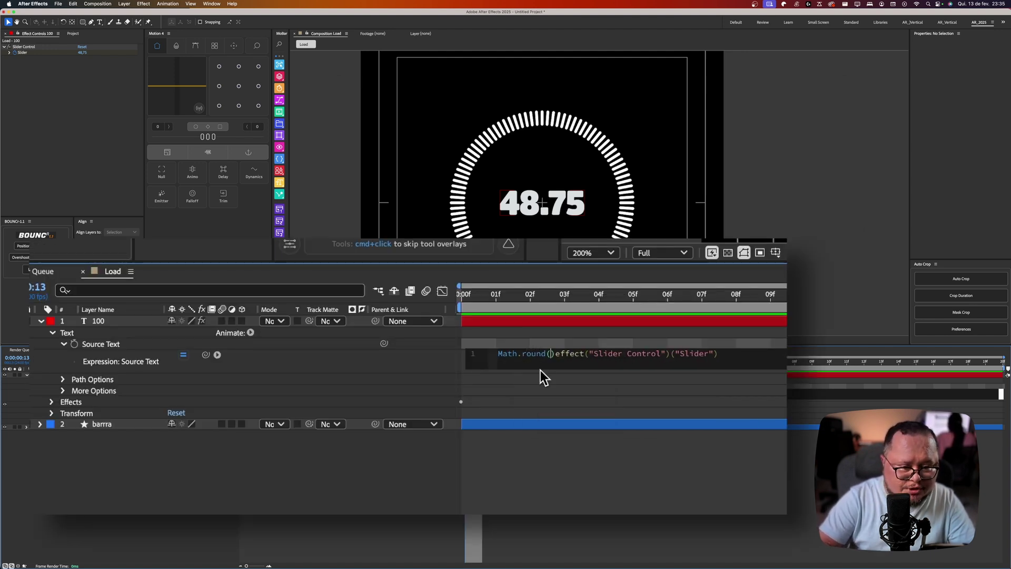
- Move effect("Slider Control")("Slider") inside the Math.round parentheses and apply the Source Text expression
key(Right)
key(shift+Right)
key(shift+Right)
key(shift+Right)
key(shift+Right)
key(shift+Right)
key(shift+Right)
key(shift+Right)
key(shift+Right)
key(shift+Right)
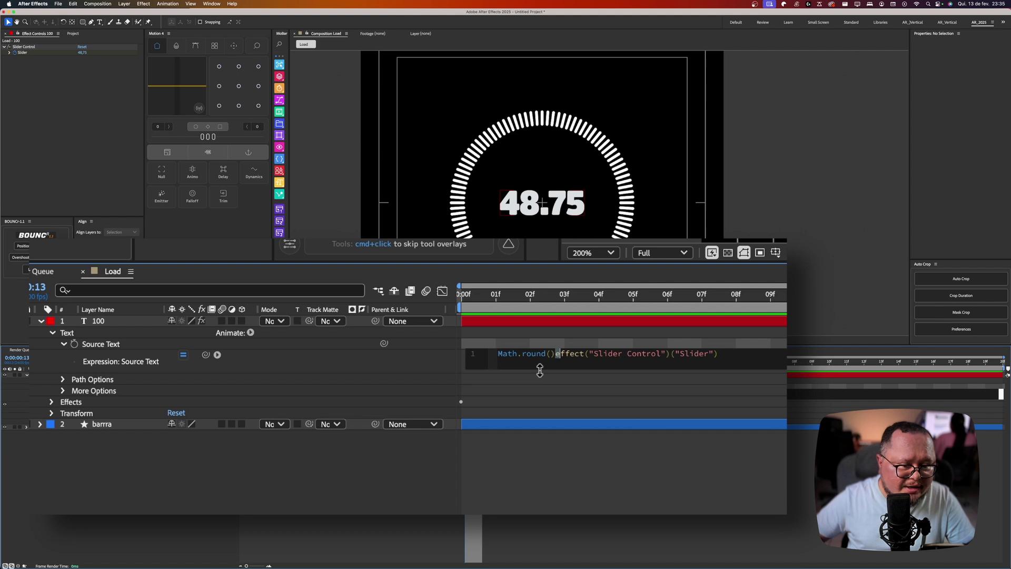
key(shift+Right)
key(shift+Right)
key(shift+Right)
key(shift+Right)
key(shift+Right)
key(shift+Right)
key(shift+Right)
key(shift+Right)
key(shift+Right)
key(shift+Right)
key(shift+Right)
key(shift+Right)
key(shift+Right)
key(shift+Right)
key(shift+Right)
key(shift+Right)
key(shift+Right)
key(shift+Right)
key(shift+Right)
key(shift+Right)
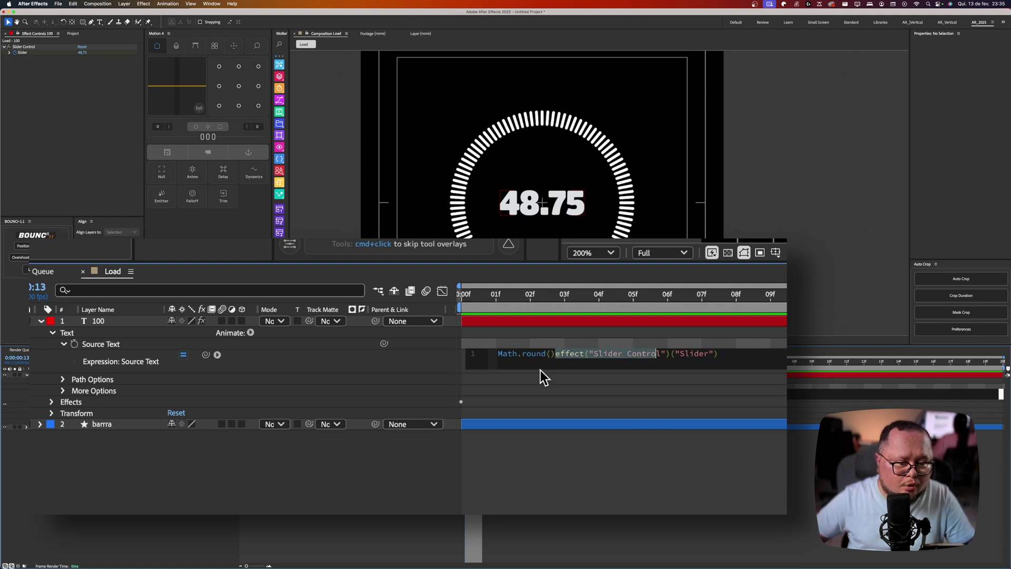
key(shift+Right)
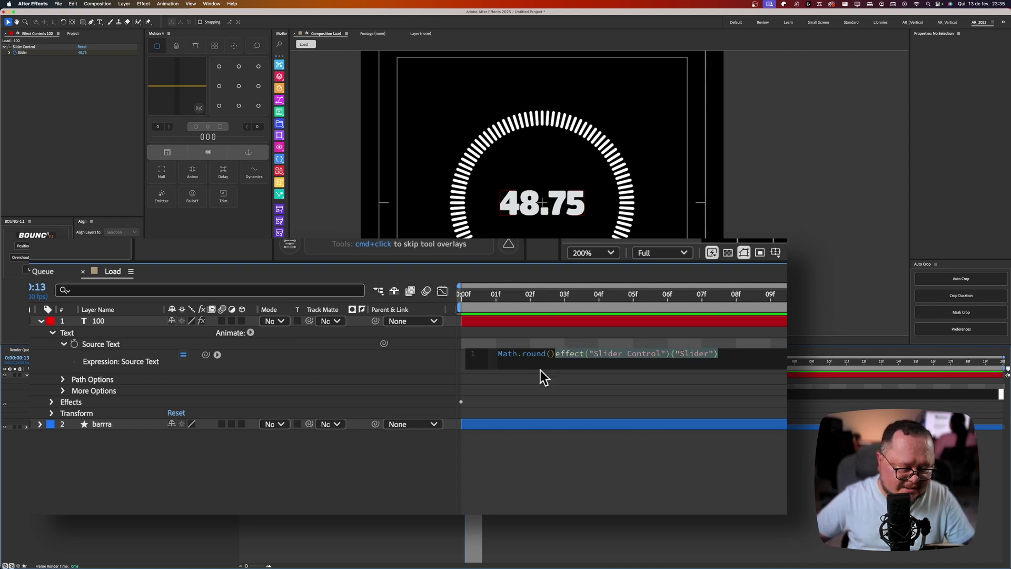
key(super+x)
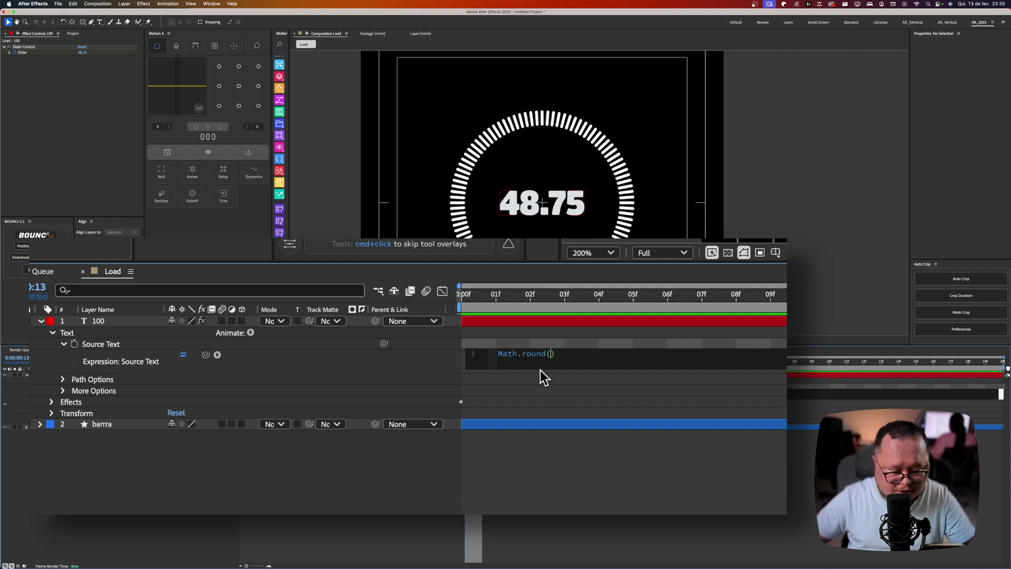
key(super+v)
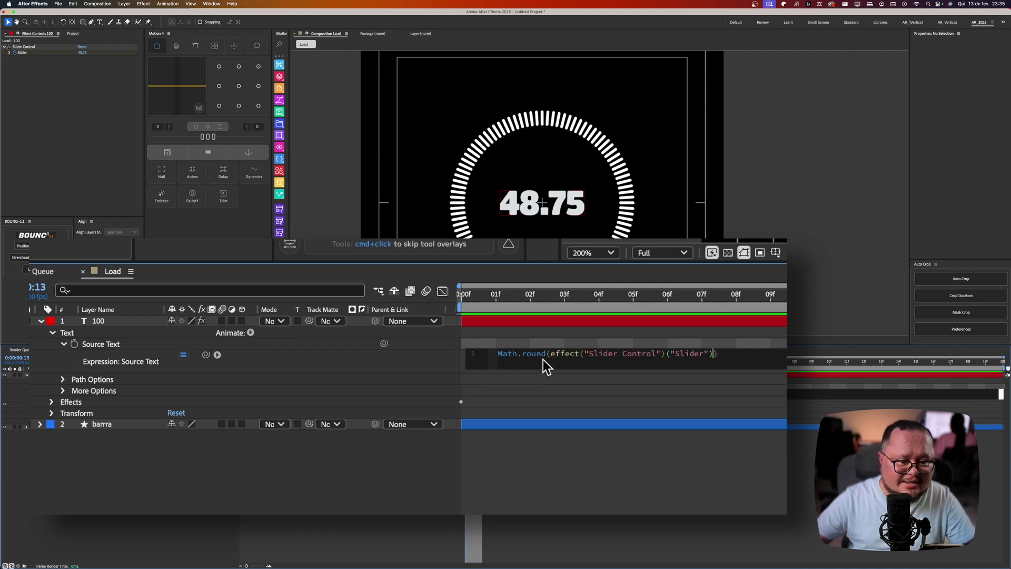
key(KP_Enter)
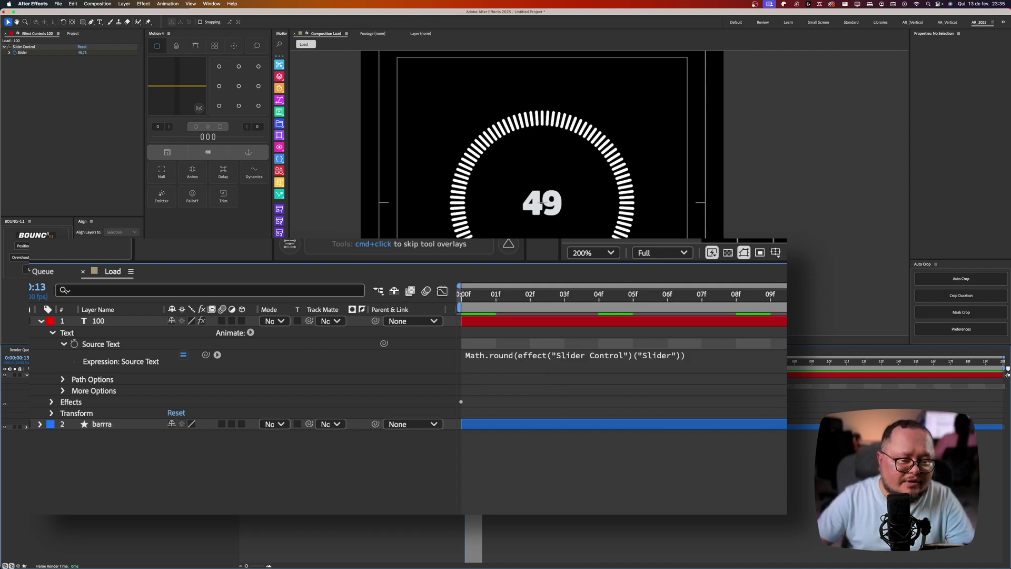
- Play and scrub the start of the timeline to check the rounded number's count, ending on frame 13
click(596, 298)
key(space)
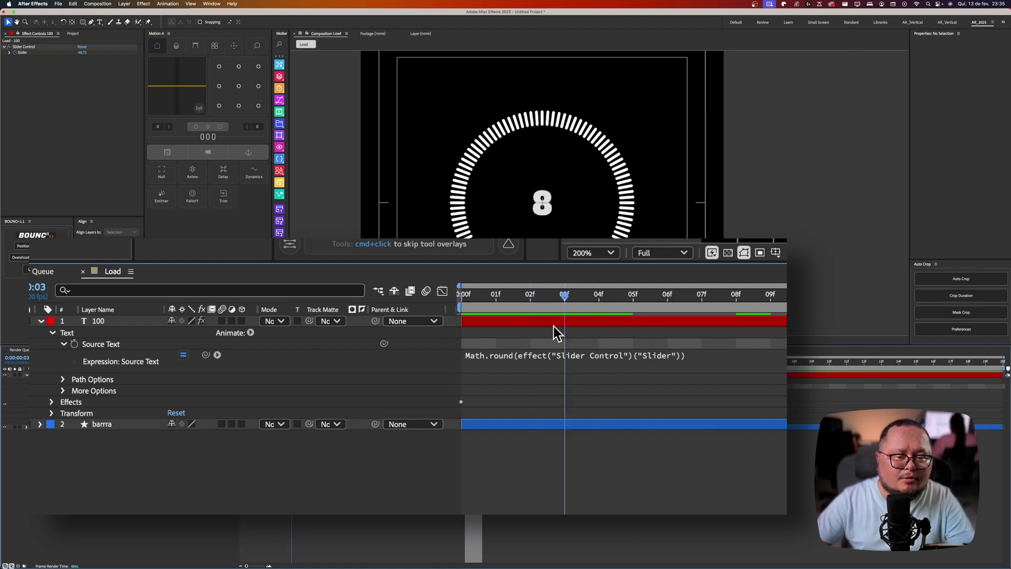
drag(552, 421, 457, 417)
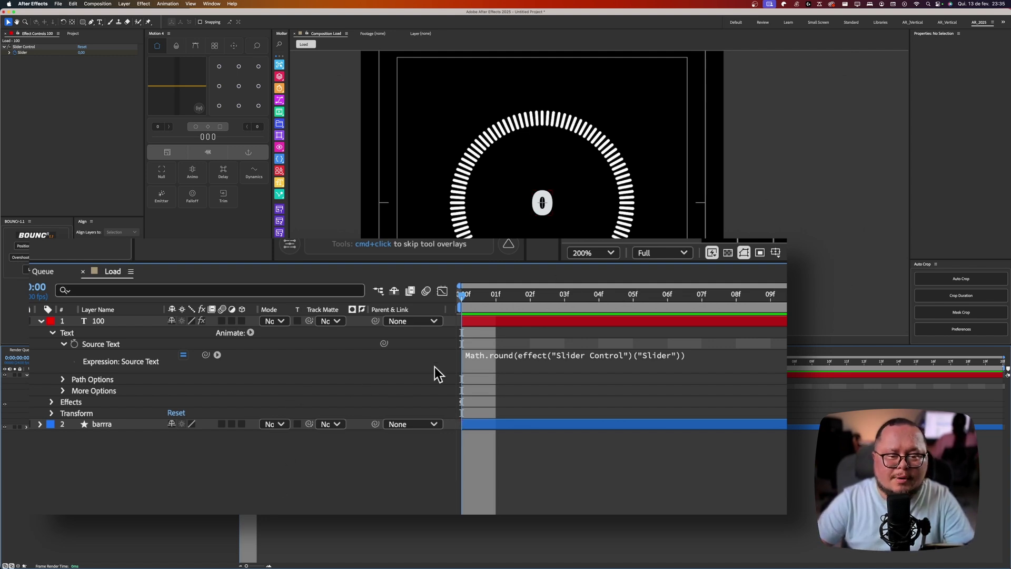
drag(464, 297, 908, 327)
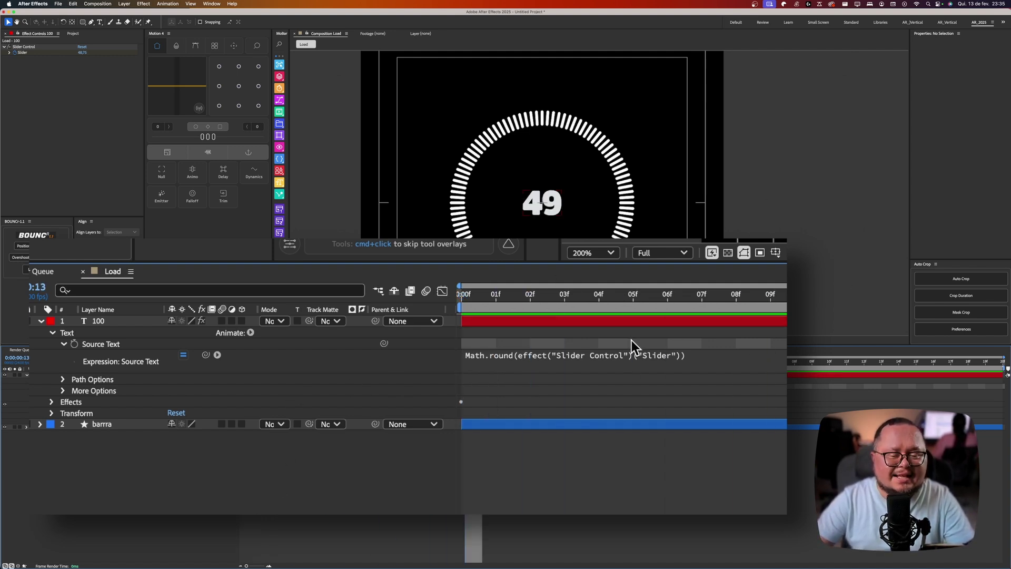
- Append + "%" to the Source Text expression, apply it, and preview the percentage count
click(617, 354)
click(744, 353)
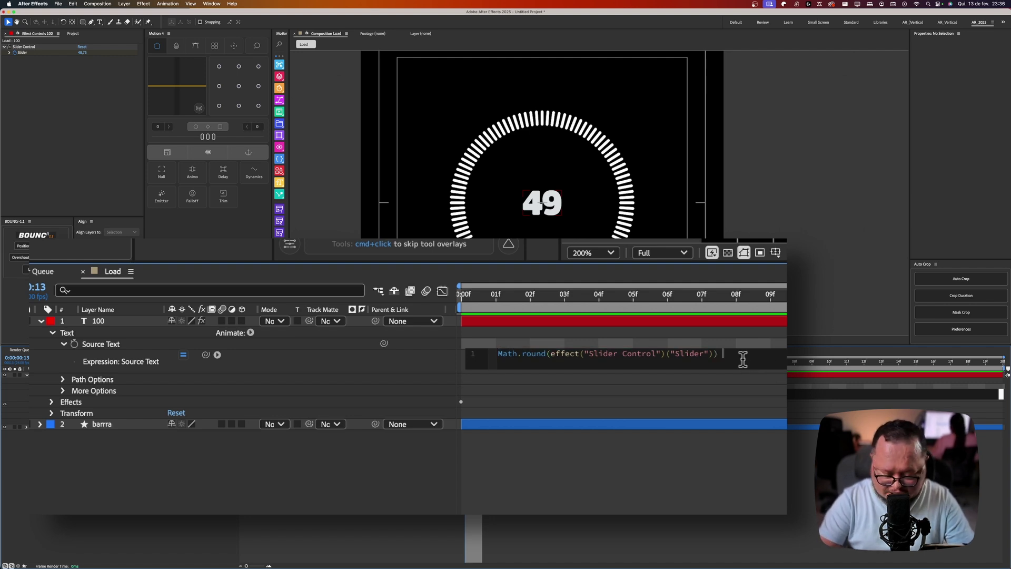
text(+ "%)
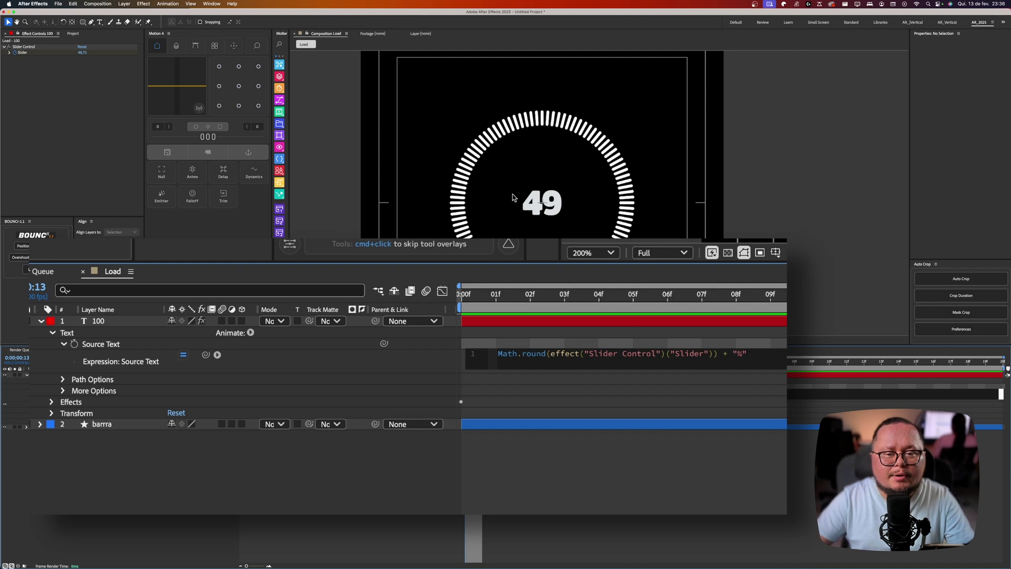
key(KP_Enter)
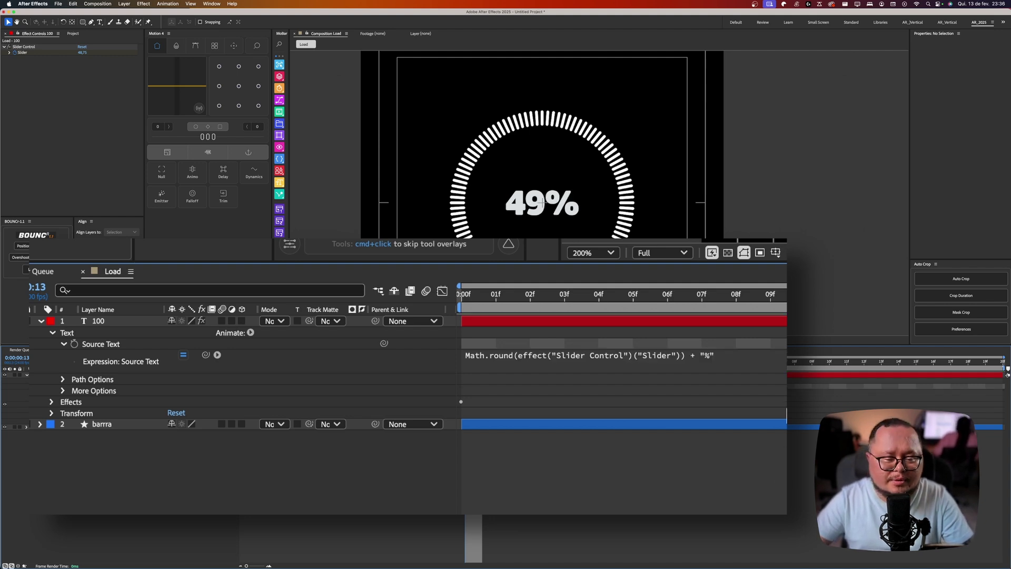
drag(748, 297, 611, 314)
key(space)
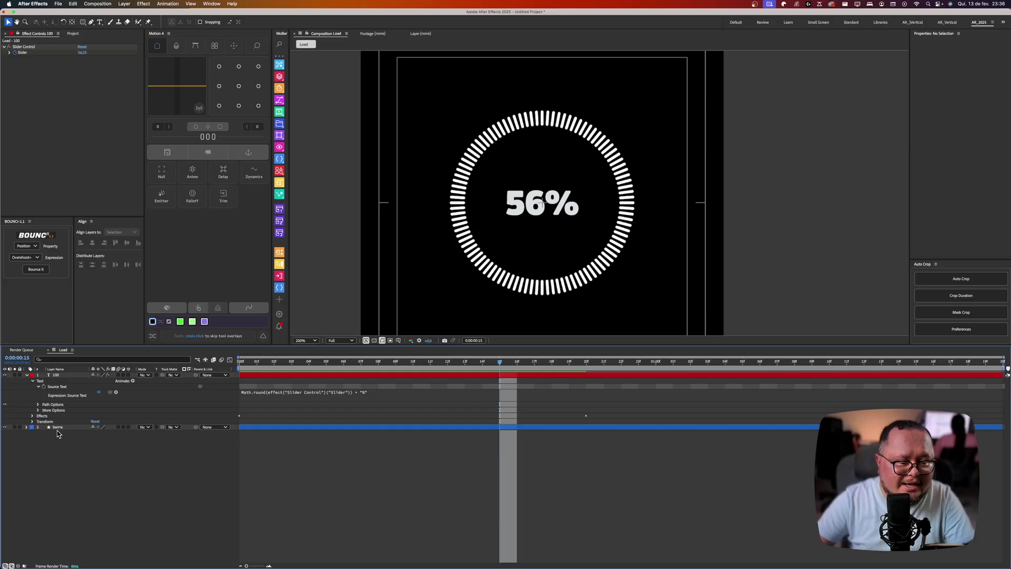
- Link the bar layer's Repeater 1 Copies to the 100 text layer's Slider Control value with an expression
click(27, 427)
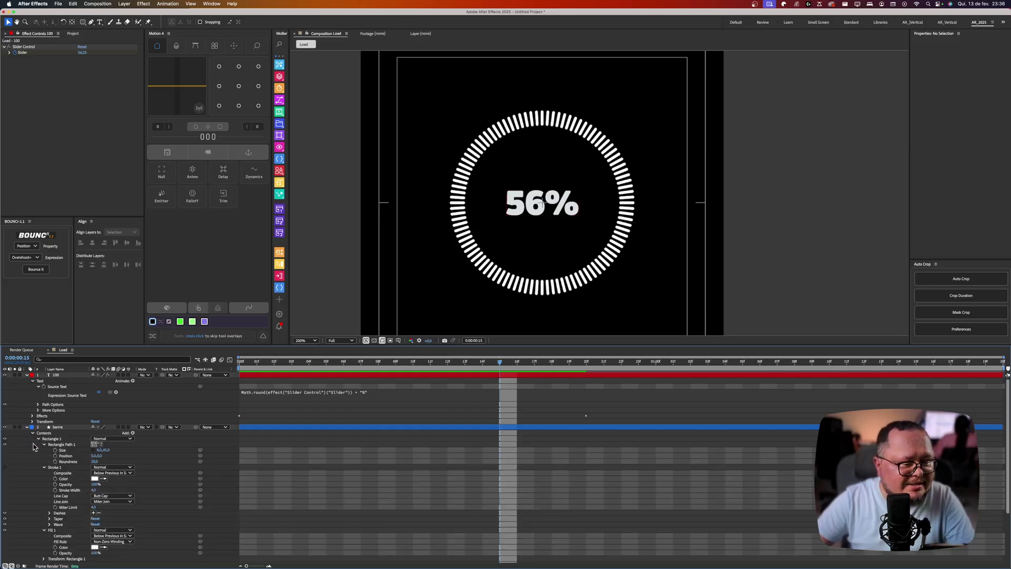
scroll(63, 465, down, 5)
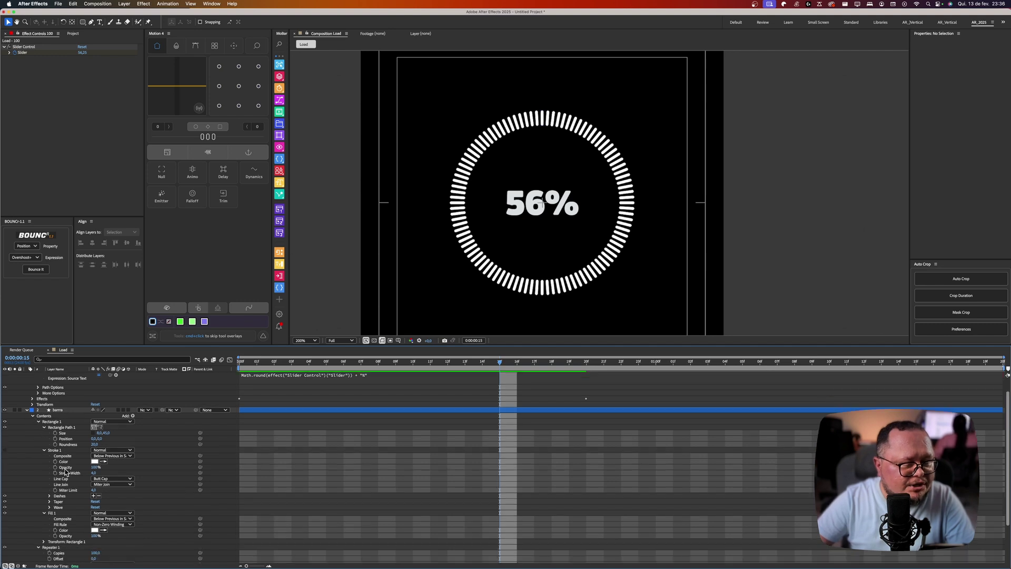
click(55, 515)
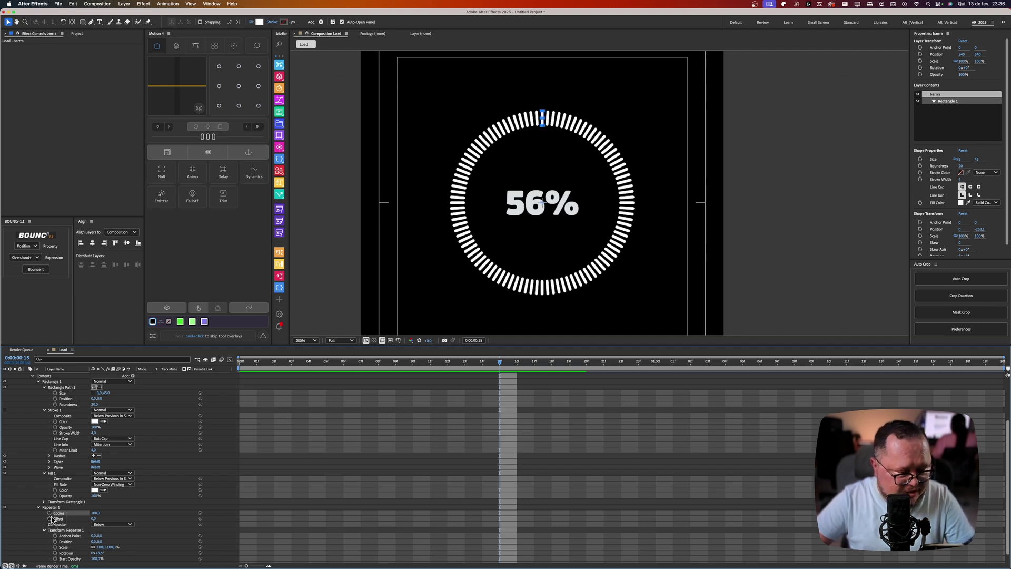
alt+click(50, 514)
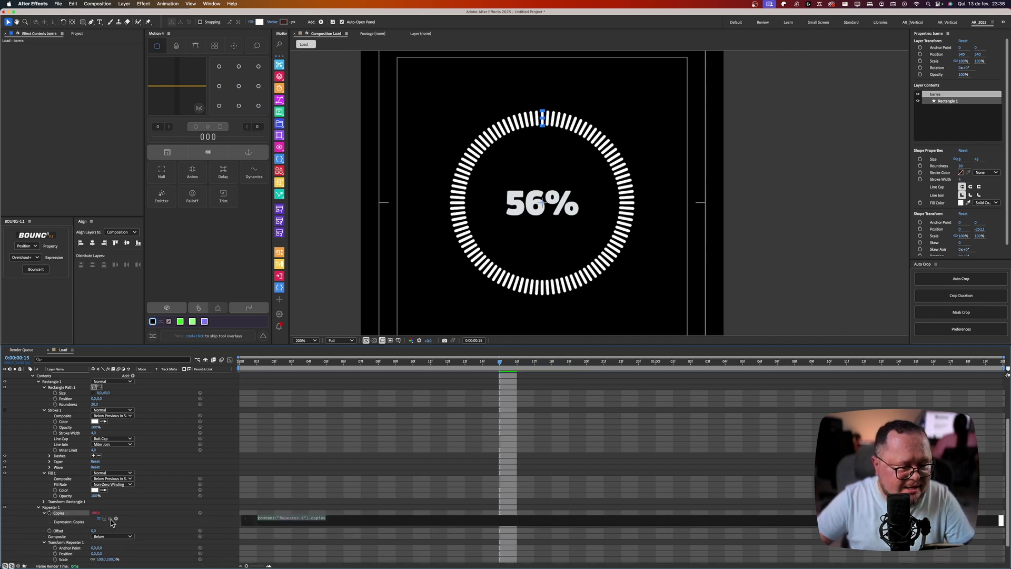
drag(110, 519, 67, 429)
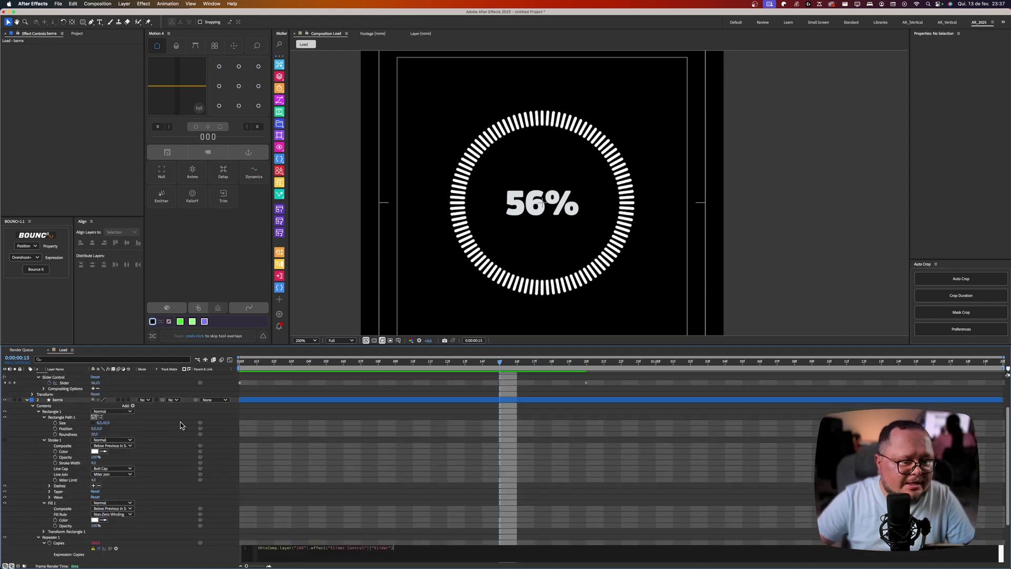
click(179, 425)
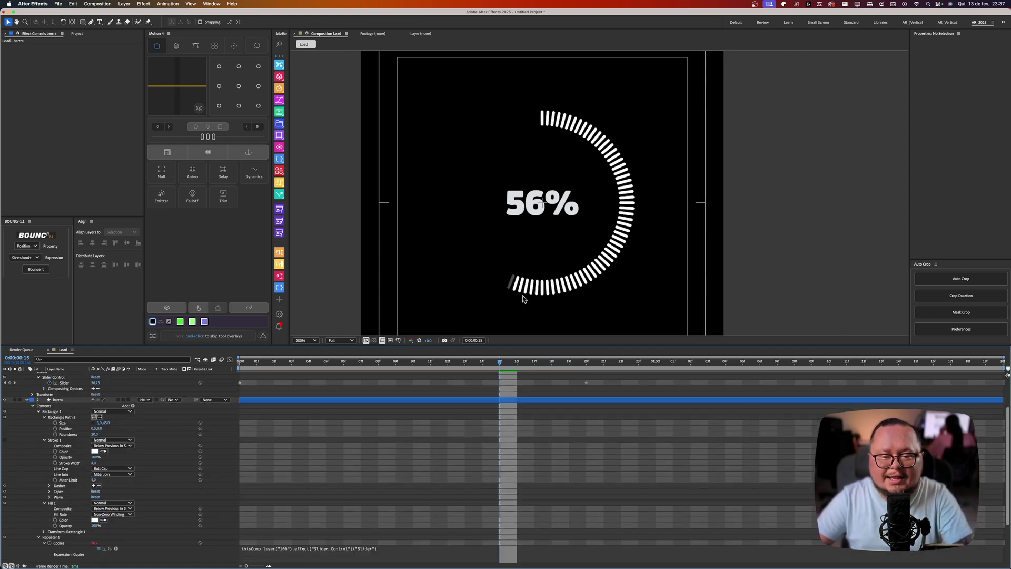
- Scrub through the timeline to check the bars against the percentage, showing only the layers' keyframed properties
scroll(179, 482, up, 3)
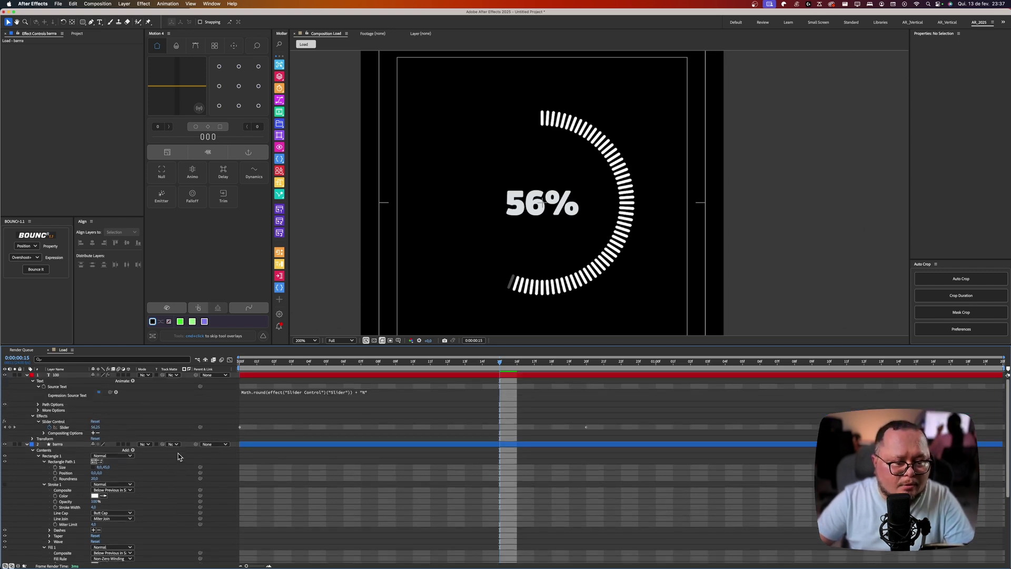
drag(492, 370, 415, 399)
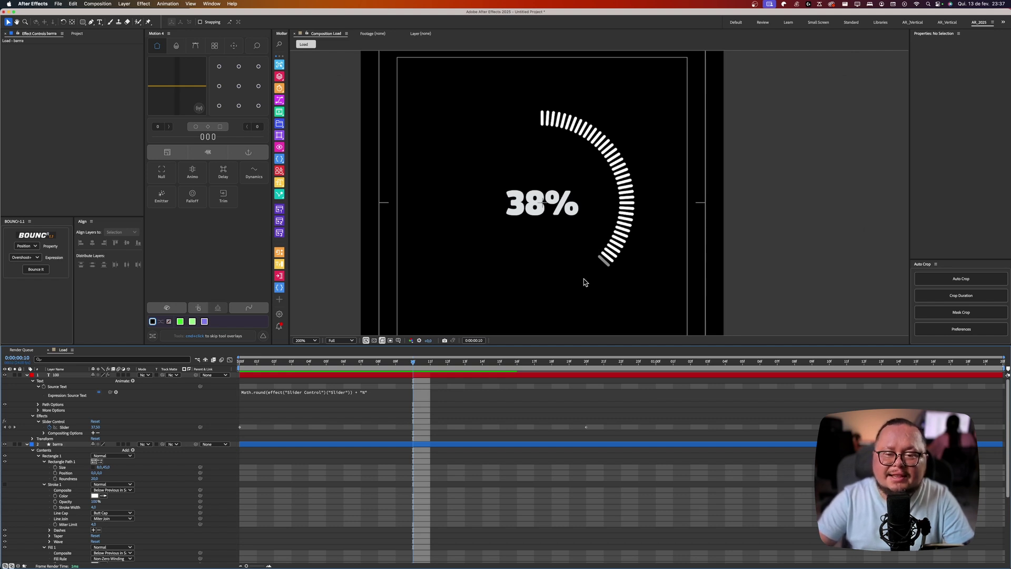
key(u)
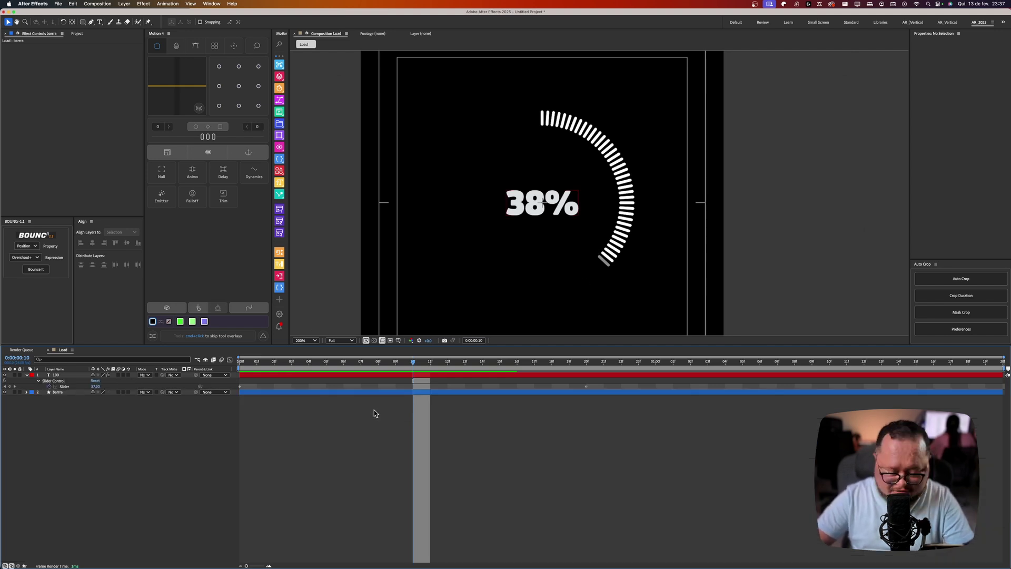
drag(397, 374, 606, 393)
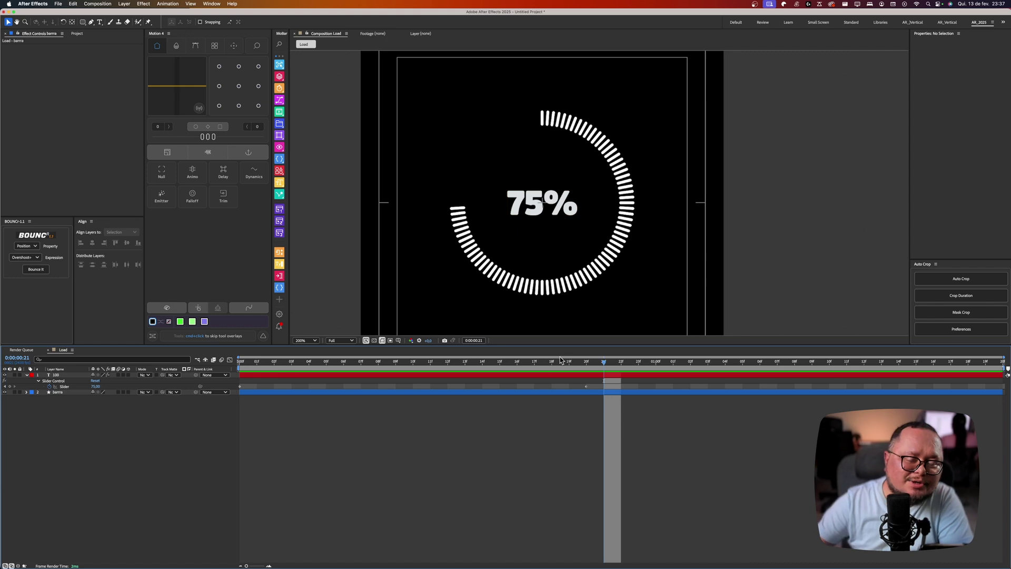
drag(586, 371, 556, 369)
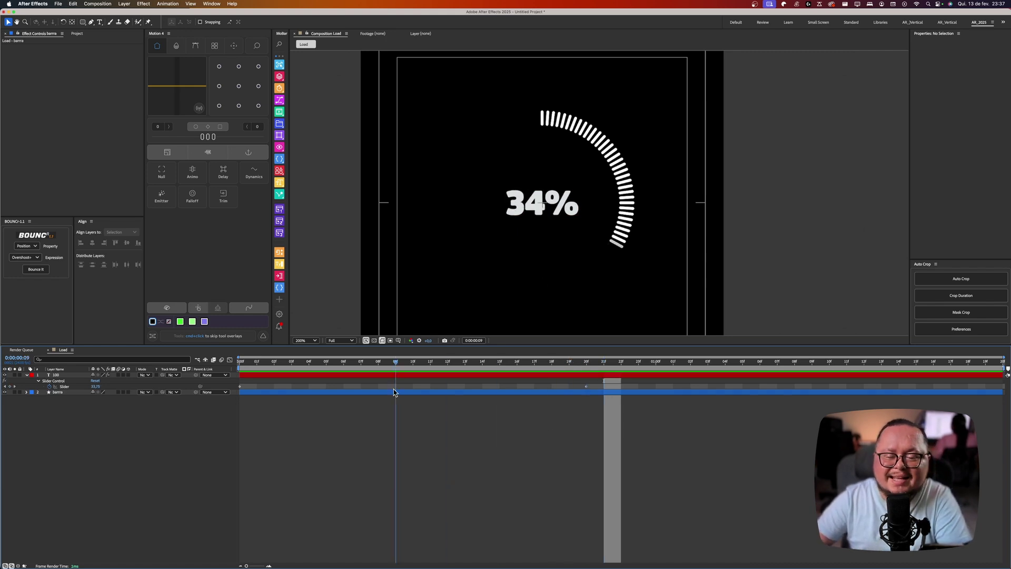